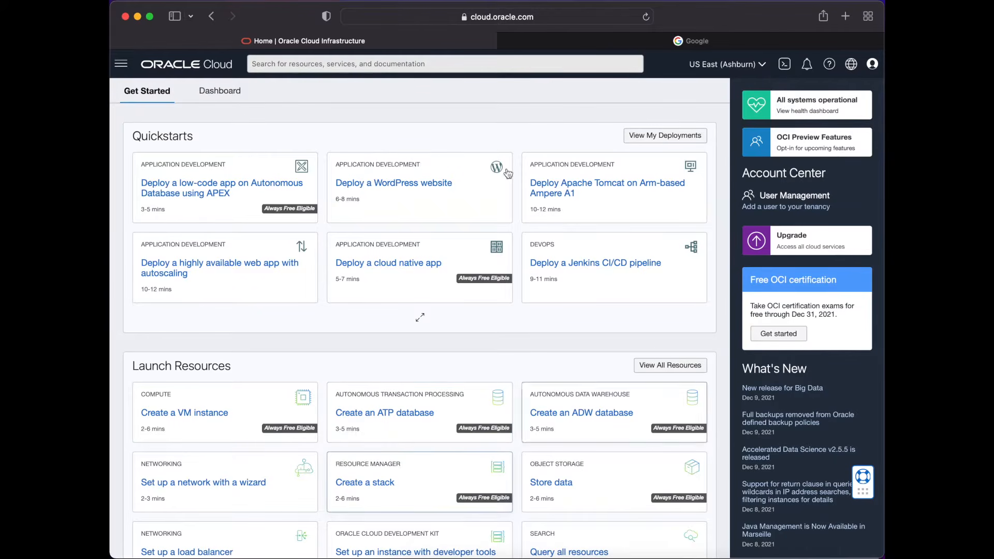
- Open the Compute Instances page and start creating a new compute instance
left_click(121, 68)
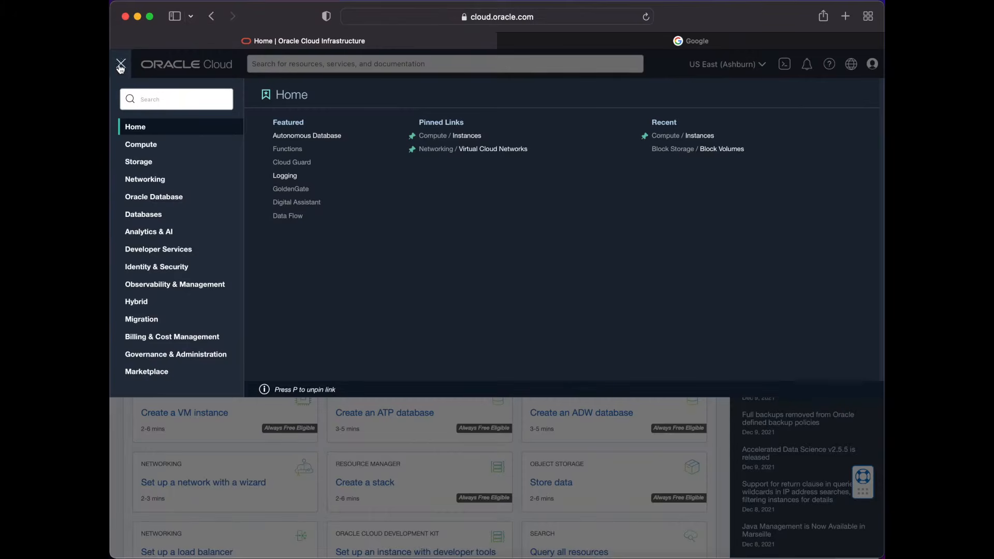
left_click(143, 147)
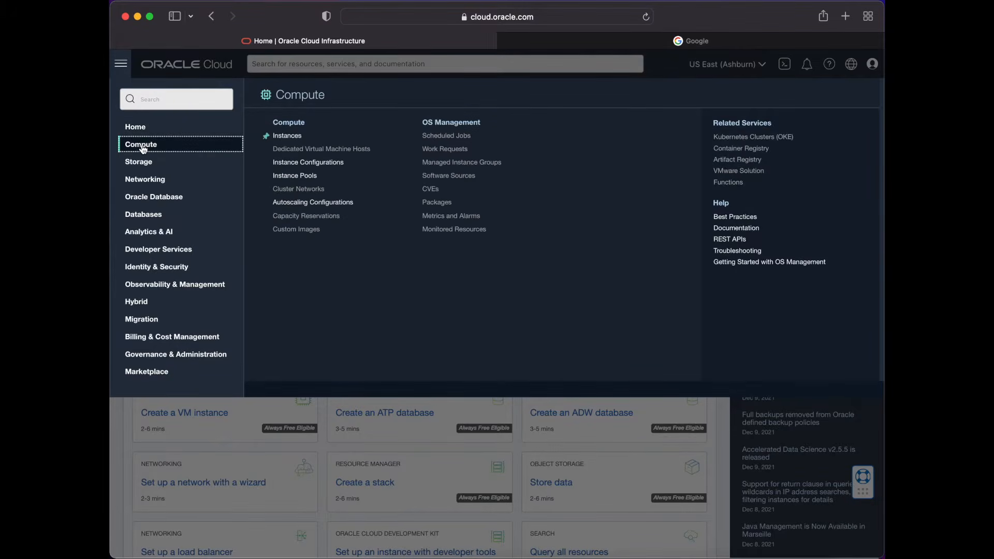
left_click(284, 136)
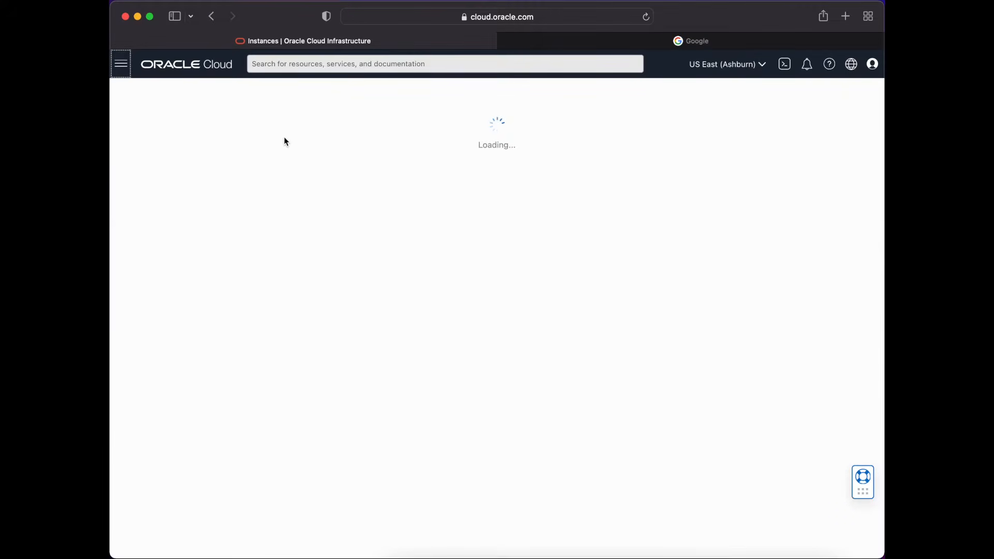
left_click(315, 171)
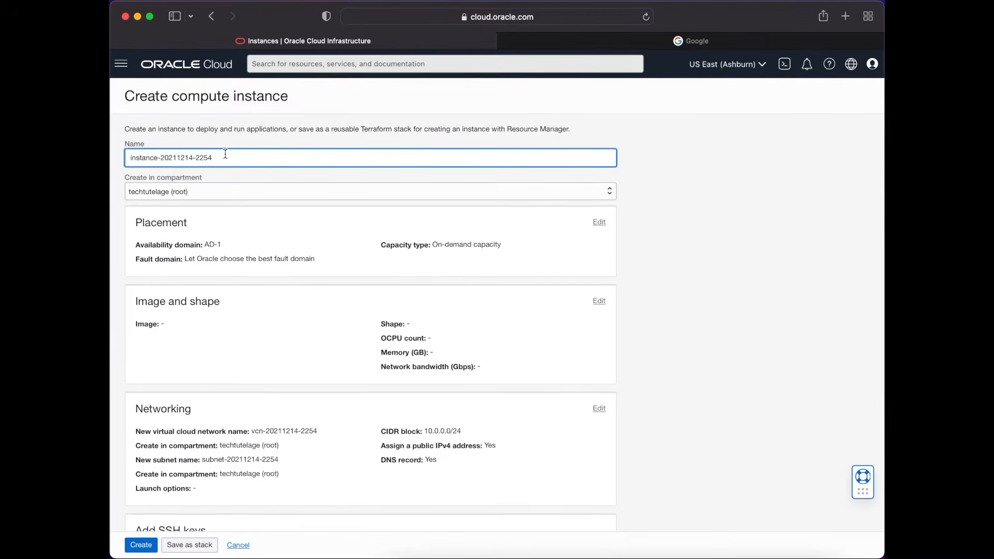
- Name the new compute instance web1
triple_click(228, 158)
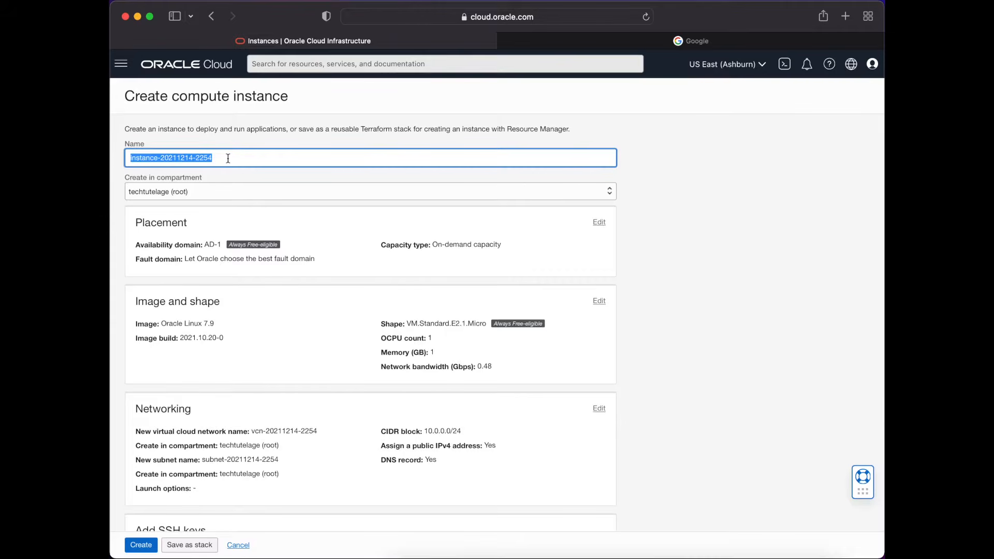
type("web")
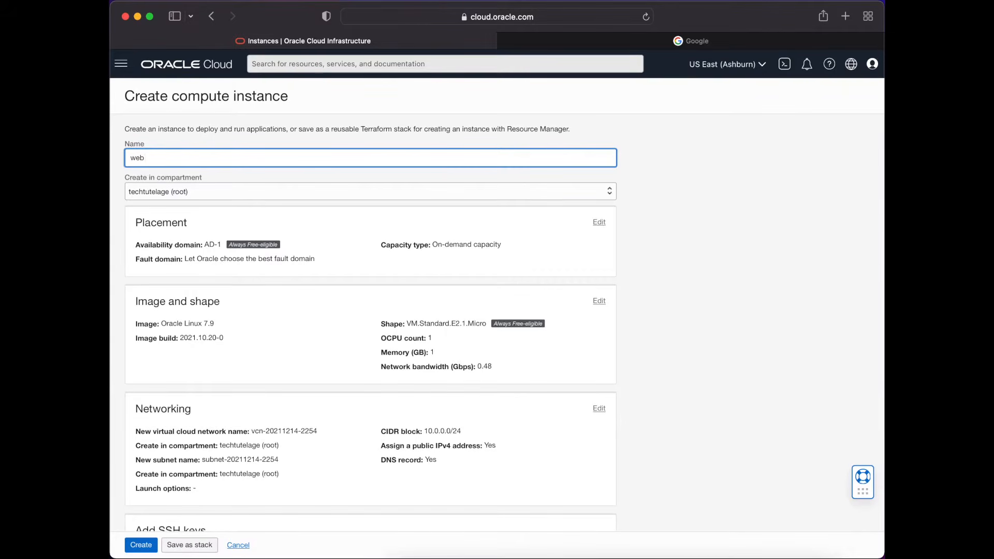
type("1")
- Set the instance image to Canonical Ubuntu 20.04 and select the VM.Standard.E2.1.Micro shape
scroll(336, 284, "down", 1)
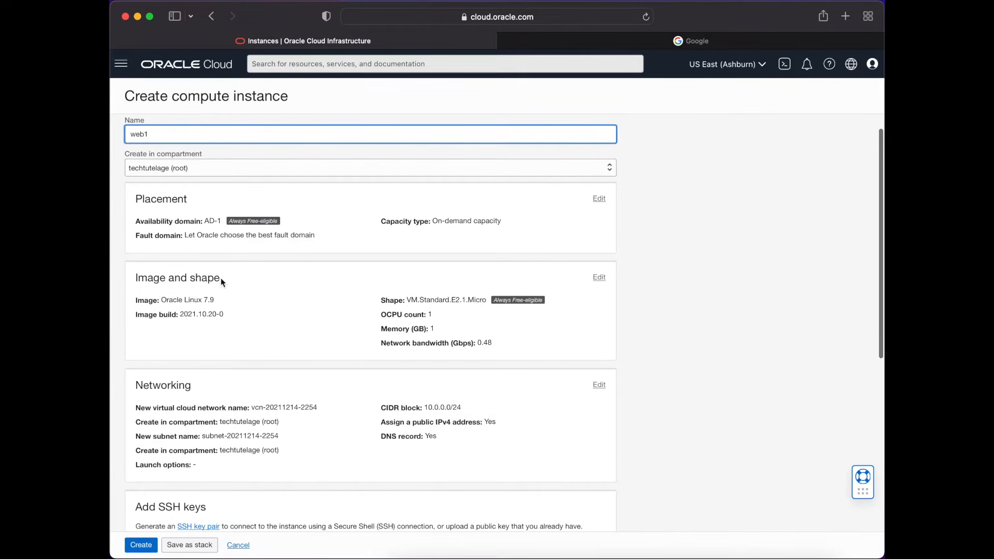
left_click(600, 277)
scroll(327, 339, "down", 2)
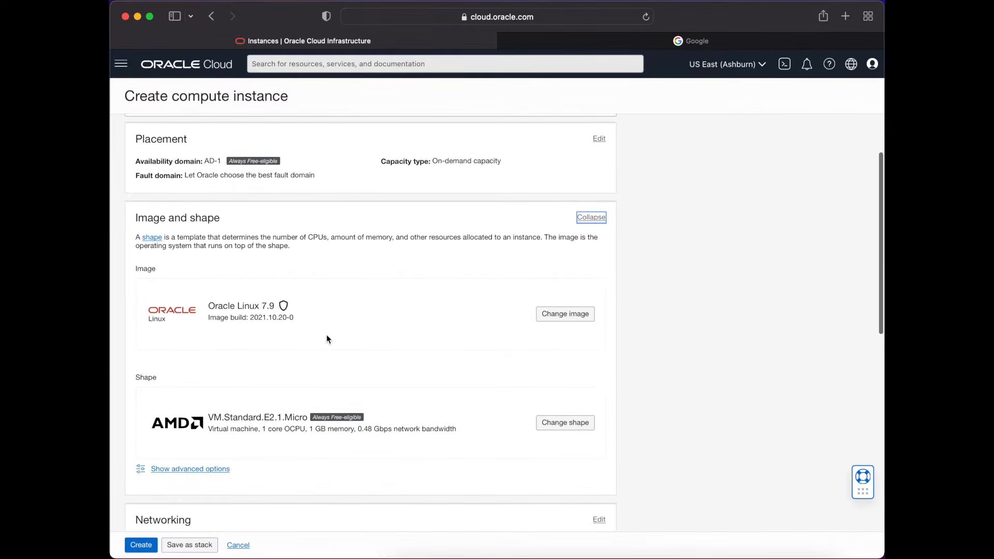
left_click(563, 315)
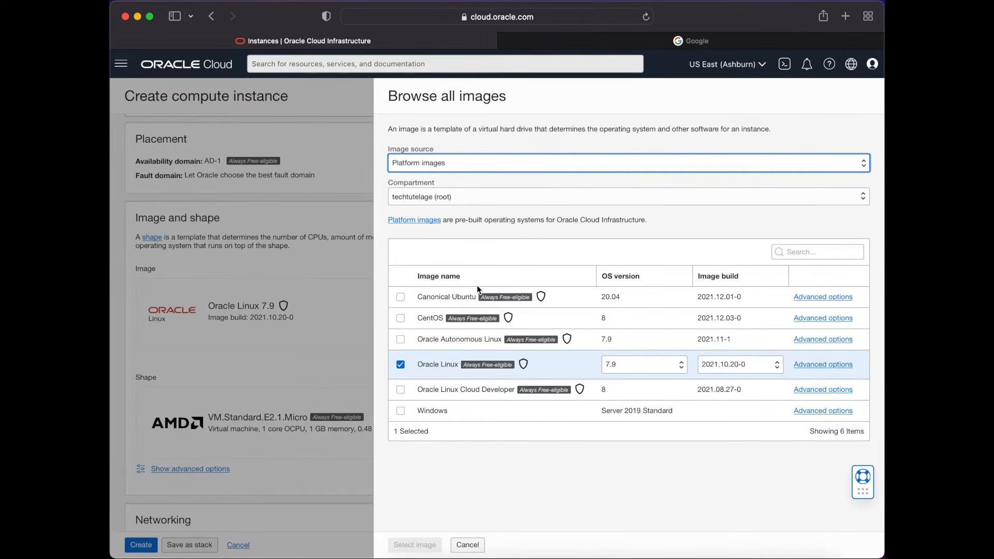
left_click(402, 299)
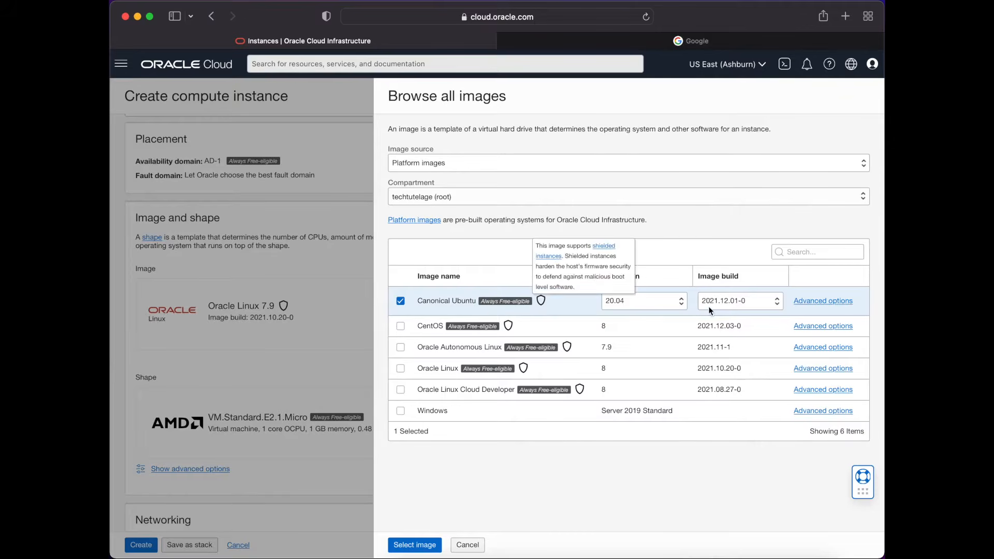
left_click(681, 303)
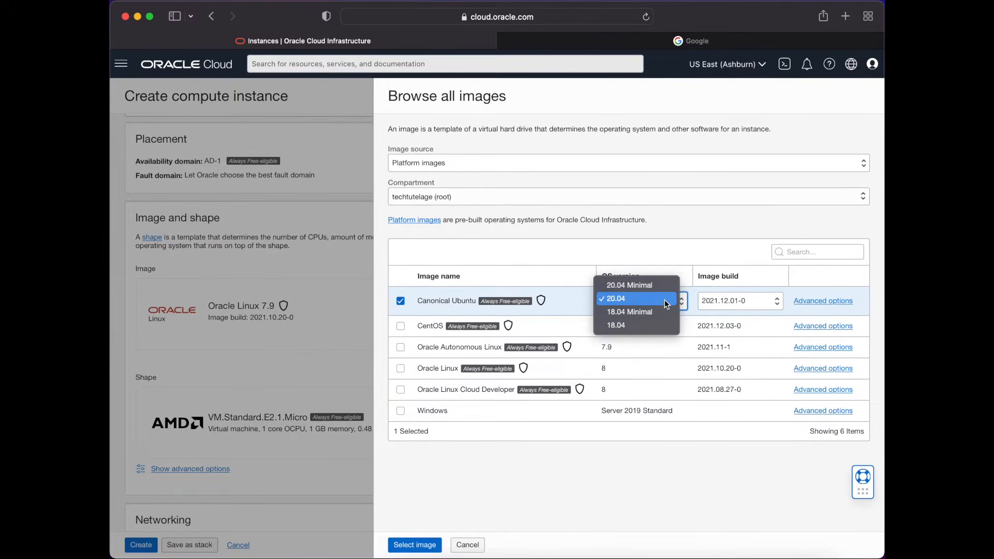
left_click(664, 299)
left_click(431, 545)
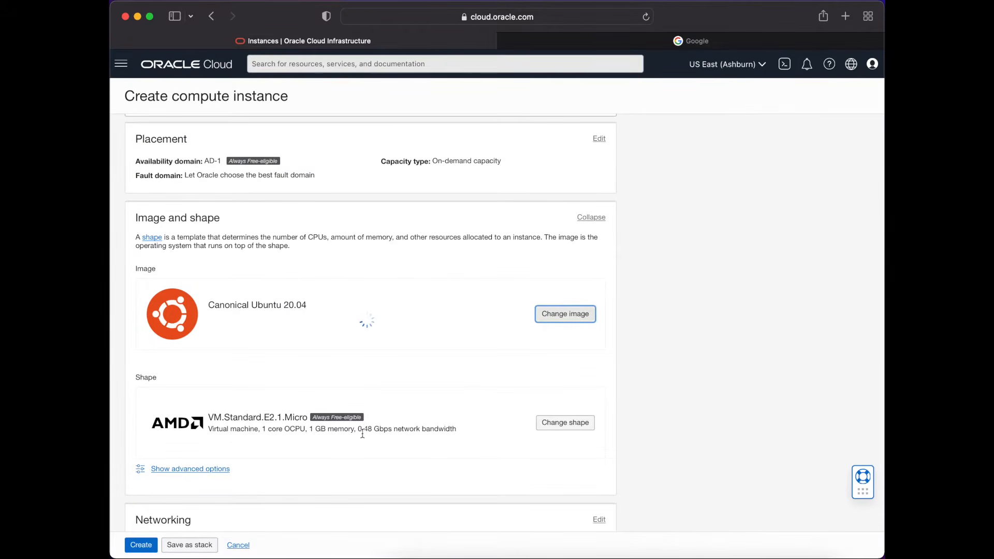
left_click(563, 429)
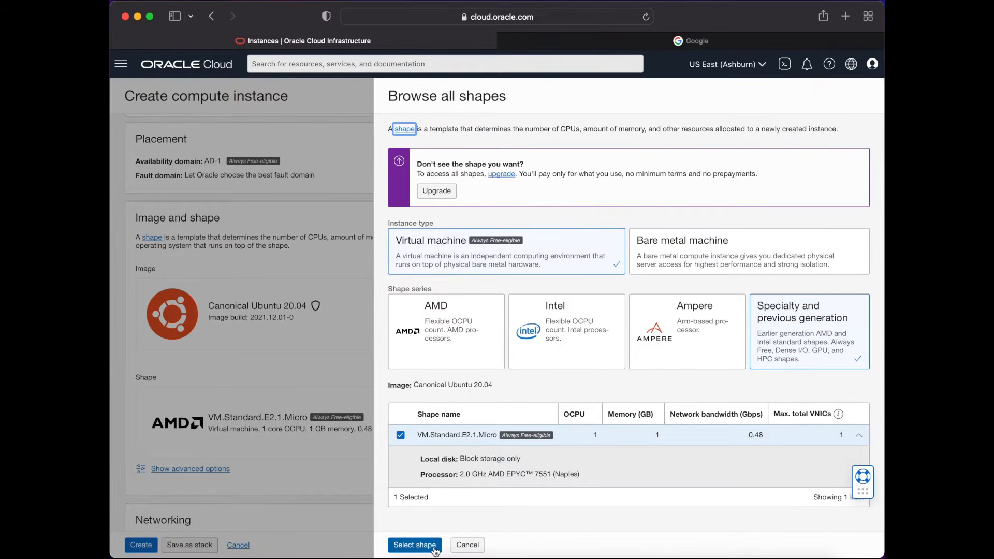
left_click(414, 545)
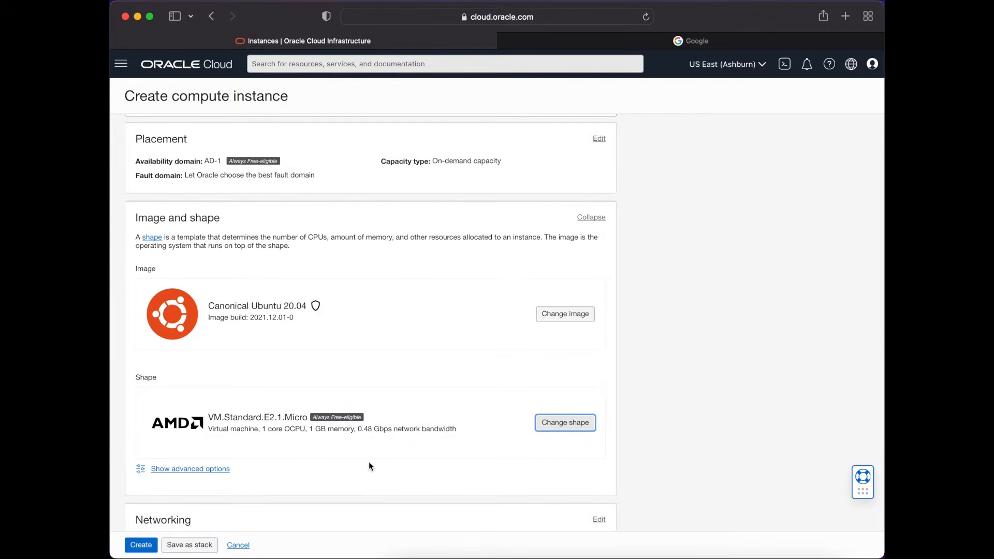
- Download the private and public keys of the generated SSH key pair, allowing downloads from the site
scroll(379, 433, "down", 1)
scroll(380, 433, "down", 3)
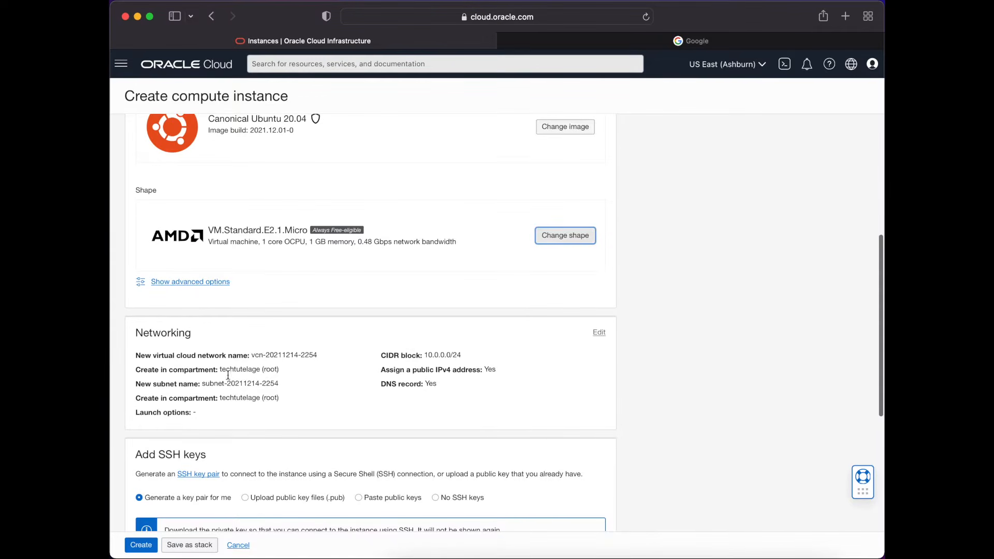
scroll(285, 368, "down", 3)
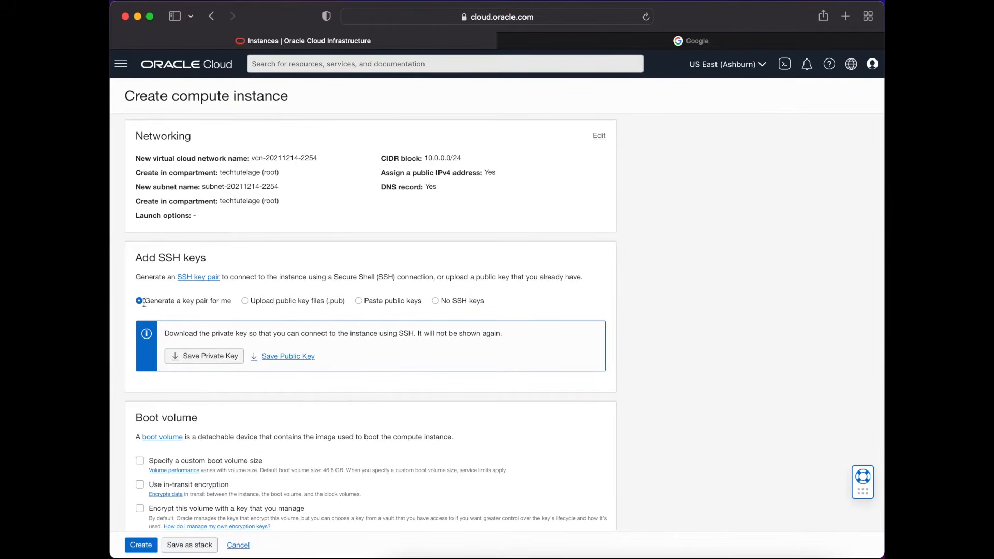
left_click(218, 363)
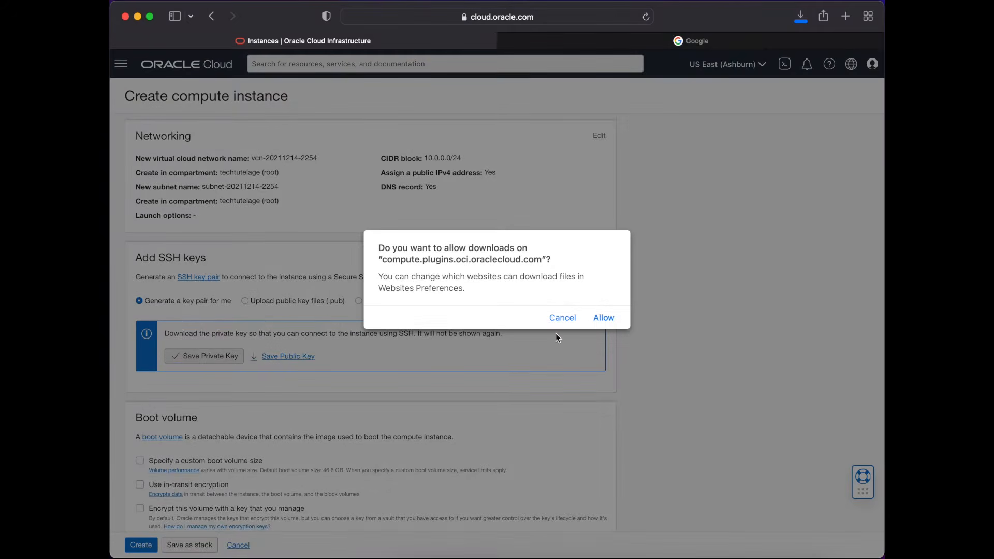
left_click(604, 318)
left_click(303, 361)
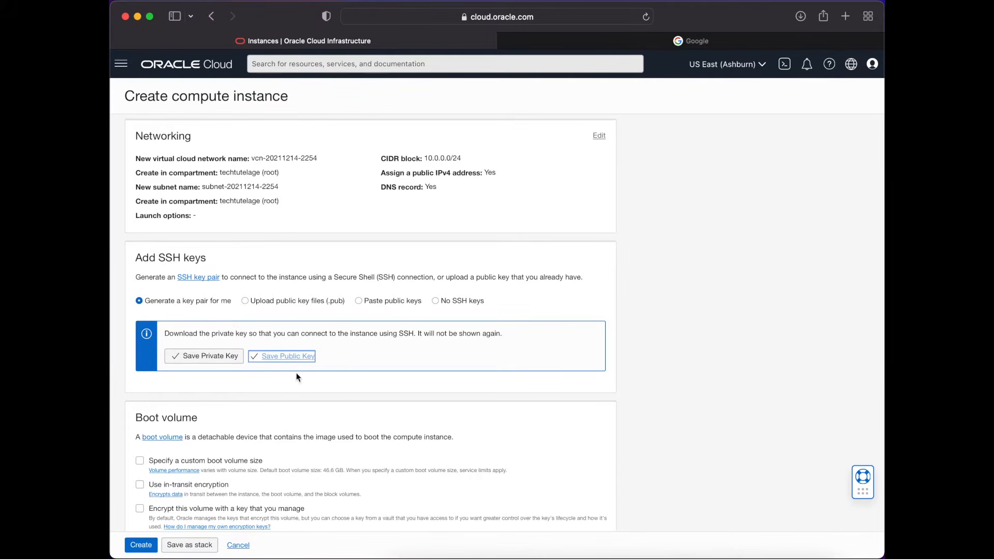
- Leave the boot volume options unselected and create the web1 instance
scroll(352, 371, "down", 3)
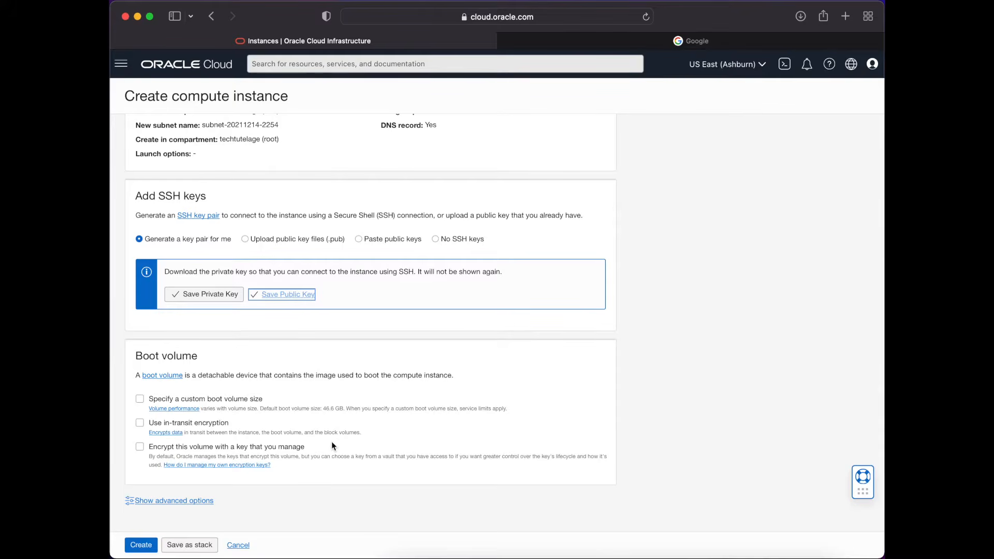
left_click(293, 459)
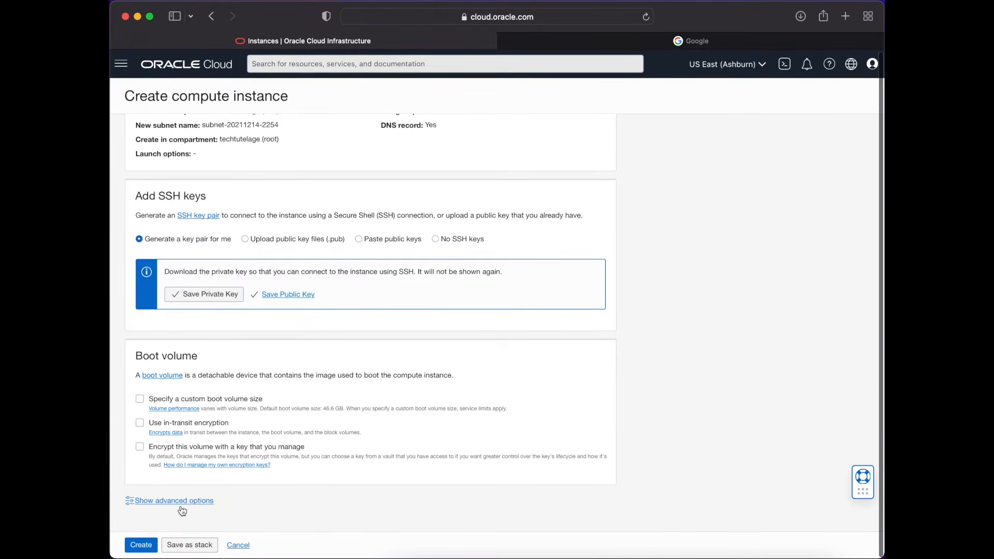
left_click(141, 544)
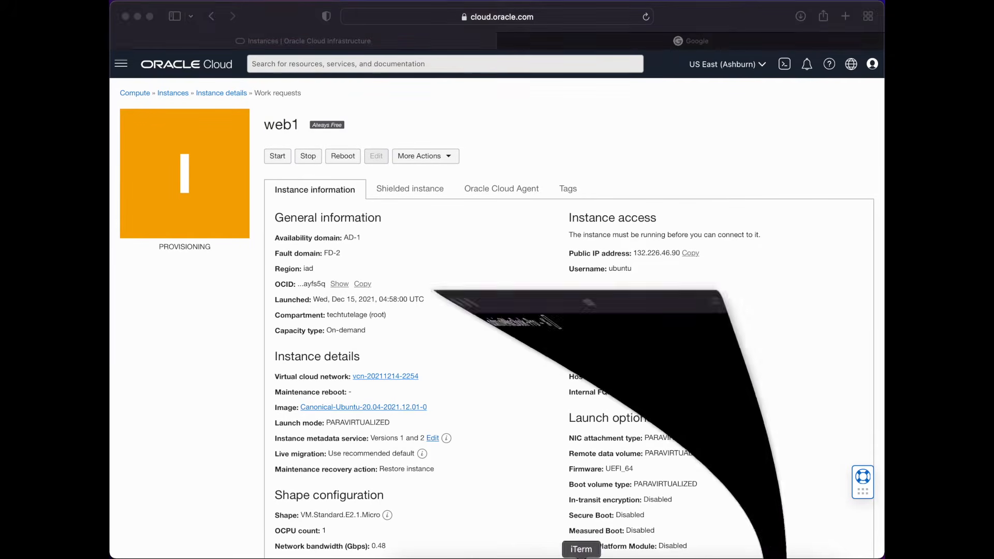
- Switch to iTerm, change to the Downloads folder and list its files with ls -l
left_click(573, 557)
type("cd Dow")
key("Tab")
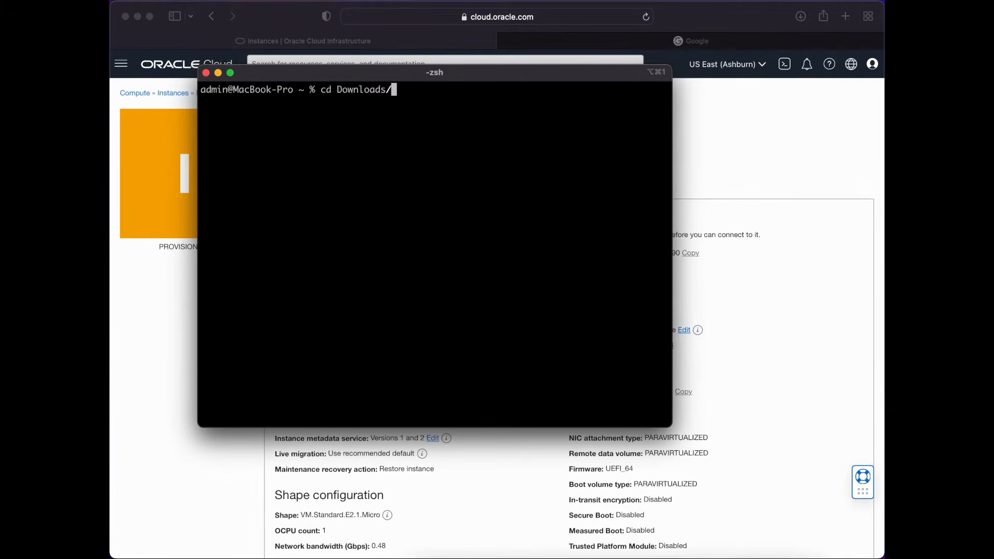
key("Return")
type("ls -l")
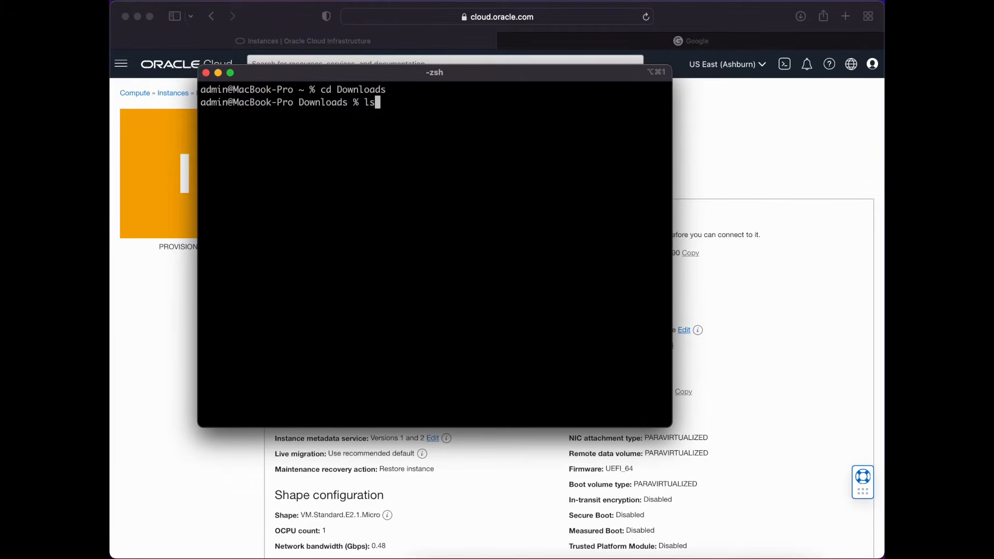
key("Return")
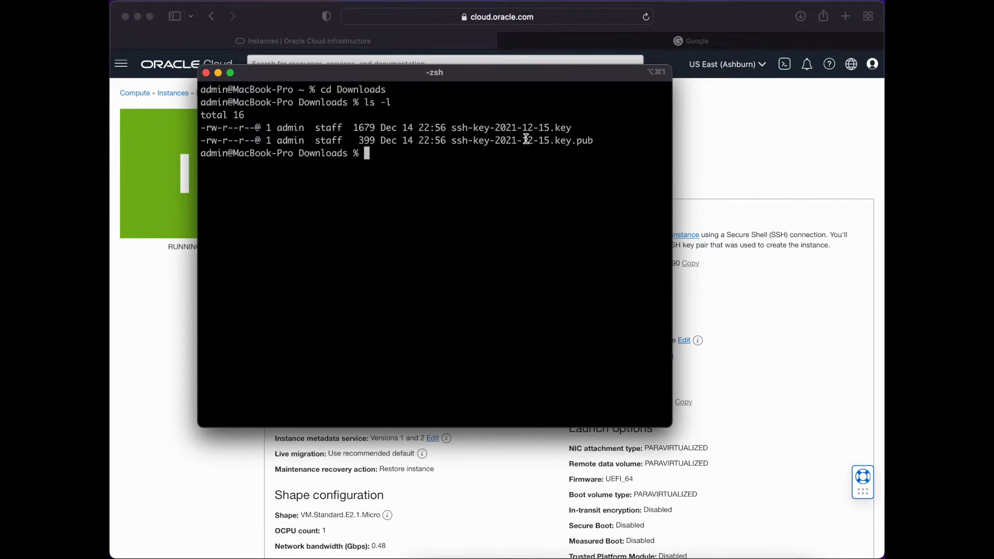
left_click_drag(582, 128, 439, 128)
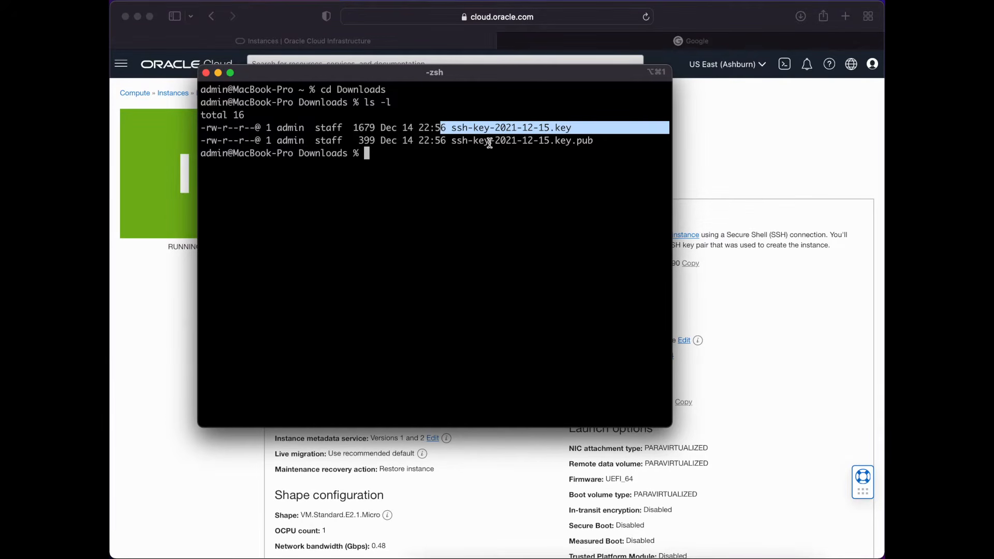
left_click(452, 125)
left_click_drag(452, 125, 560, 127)
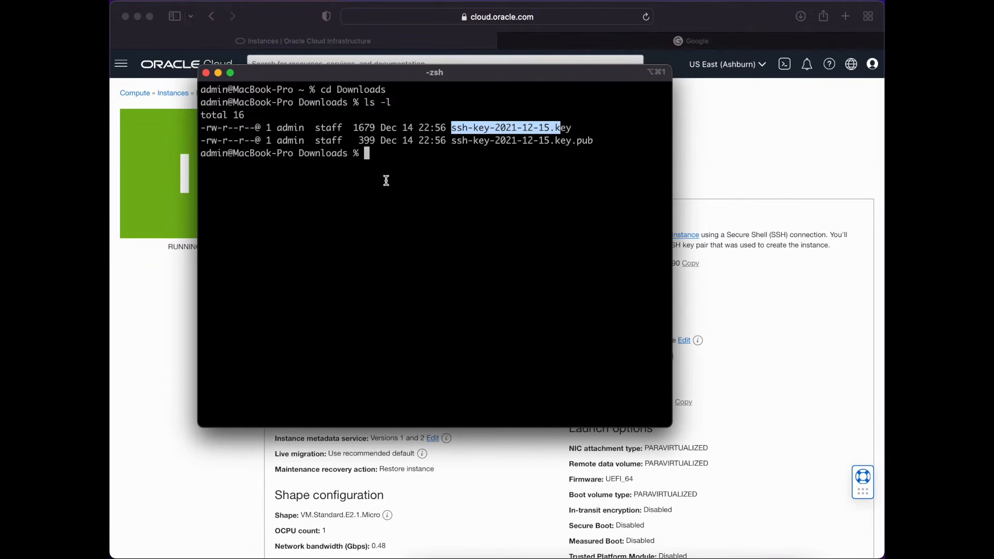
- Set the permissions of ssh-key-2021-12-15.key to 600 with chmod and list the files again with ls -l
type("chmod 600 ssh-key-2021-12-15.key")
key("Return")
type("ls -l")
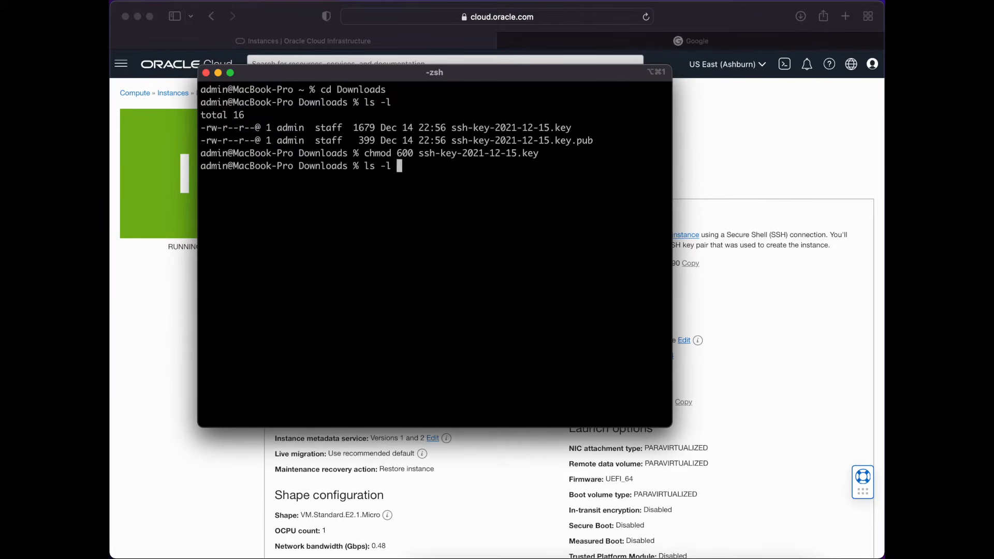
key("Return")
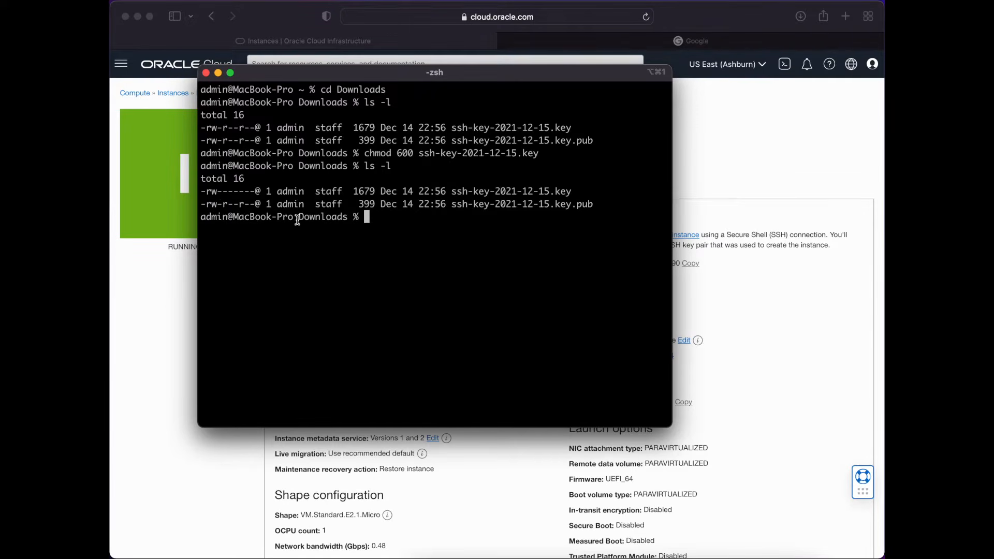
- Switch to the Oracle Cloud browser page and copy the public IP address of web1
left_click(159, 302)
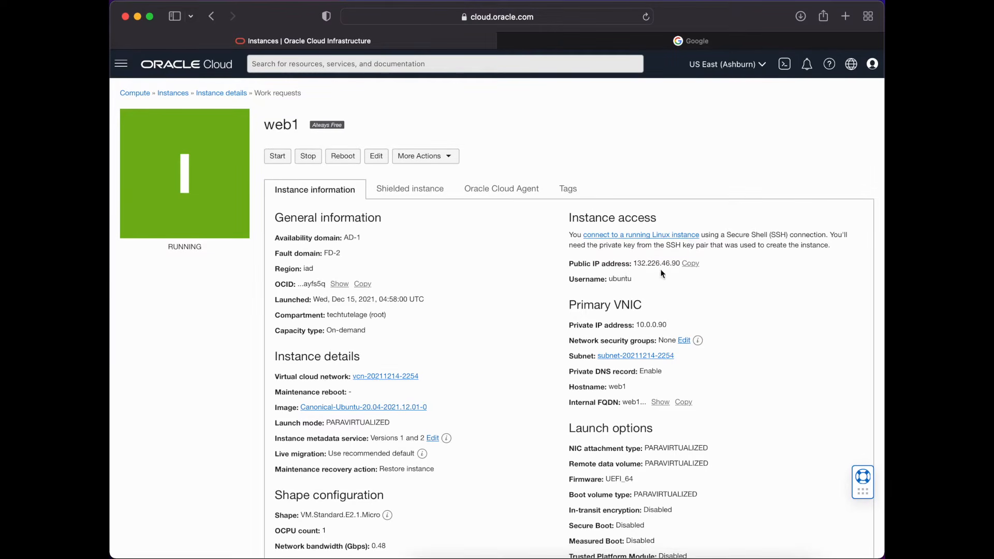
left_click(692, 264)
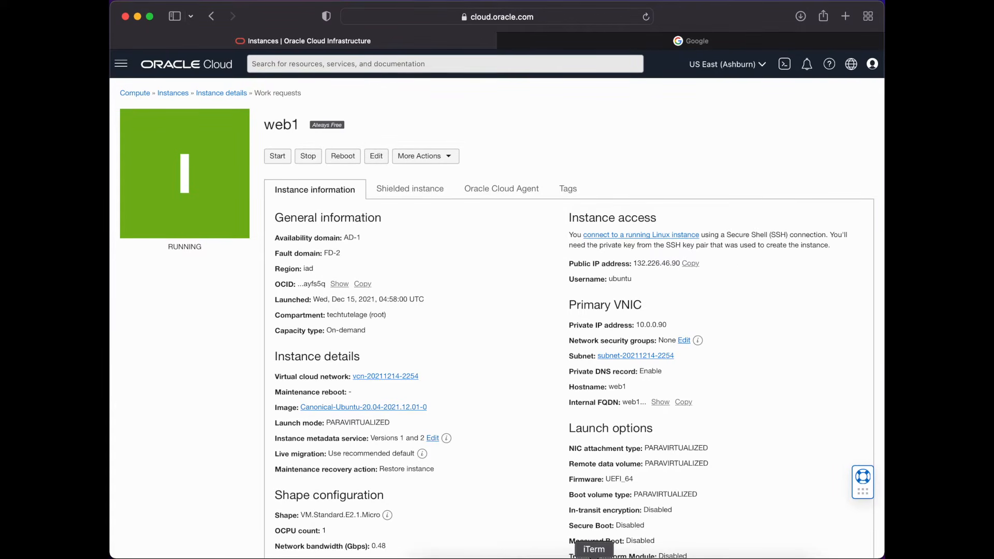
left_click(594, 557)
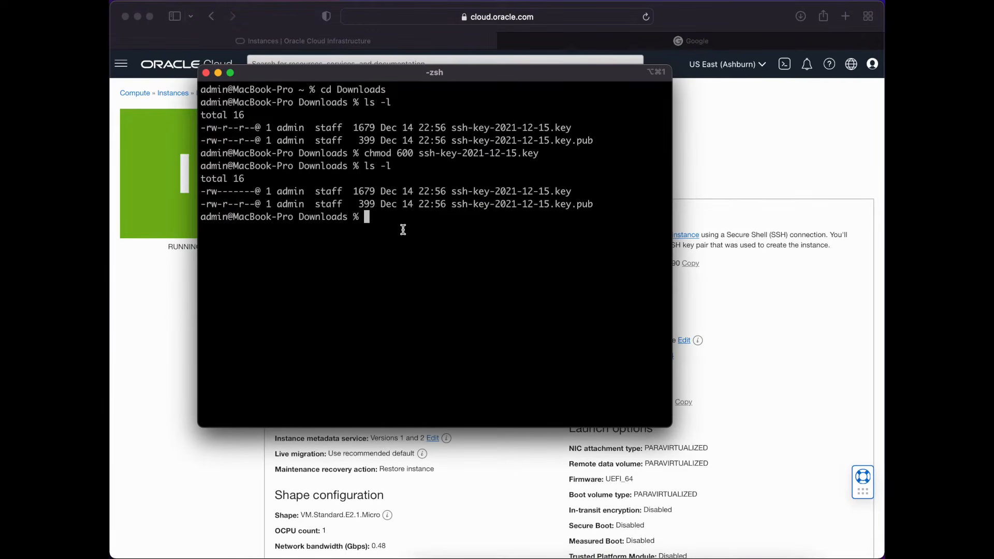
type("ssh -i ss")
key("Tab")
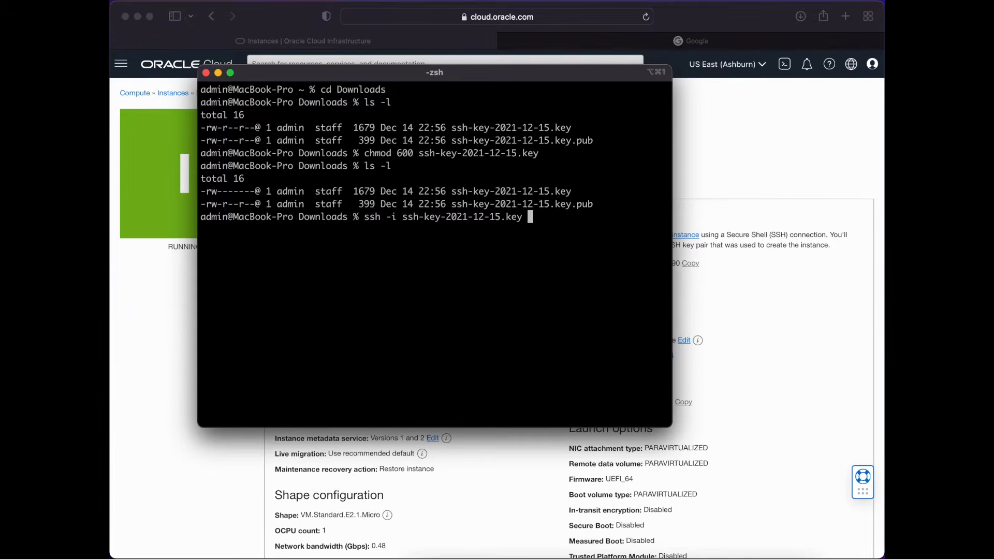
type("ubuntu")
left_click_drag(464, 71, 539, 87)
type("@")
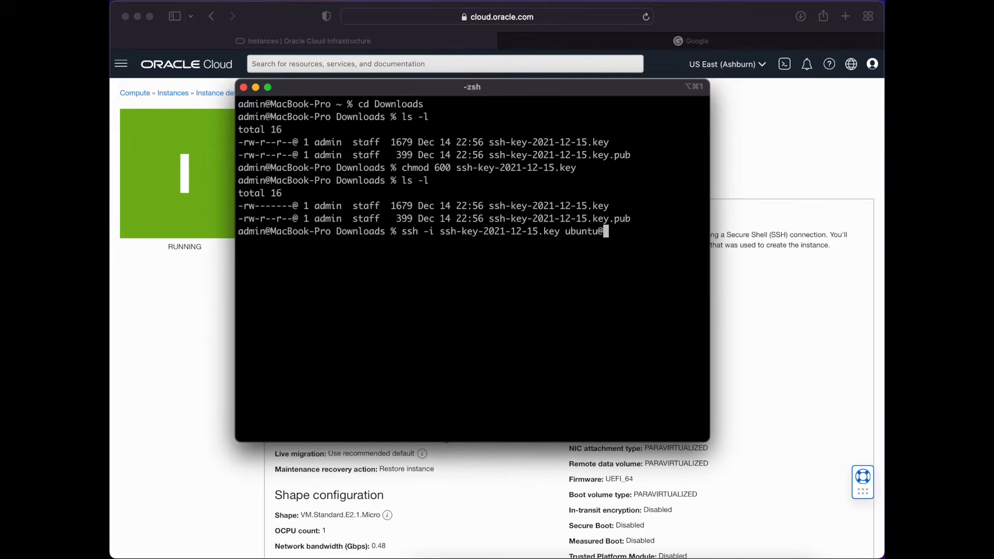
type("132.226.46.90")
key("Return")
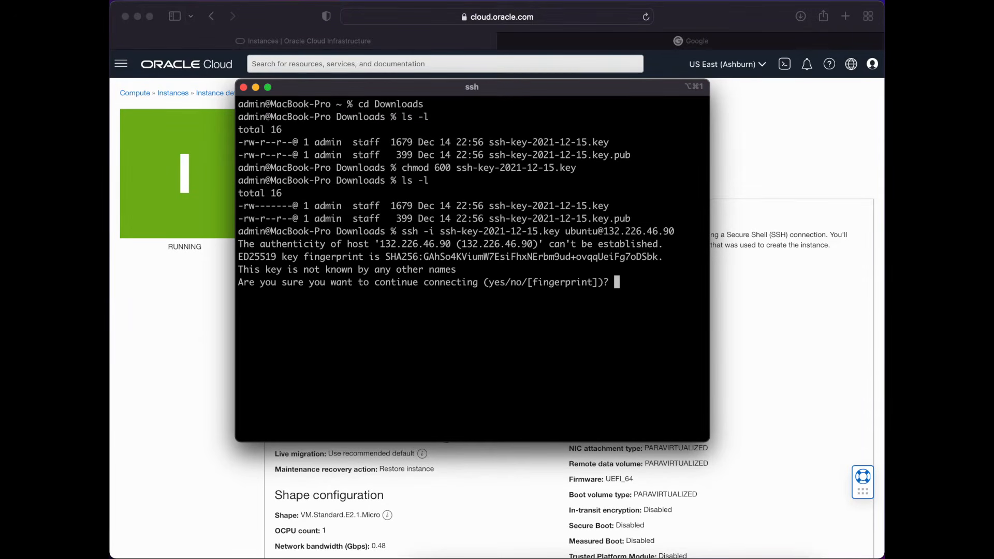
- Accept the host's authenticity with yes to continue connecting to the instance
type("yes")
key("Return")
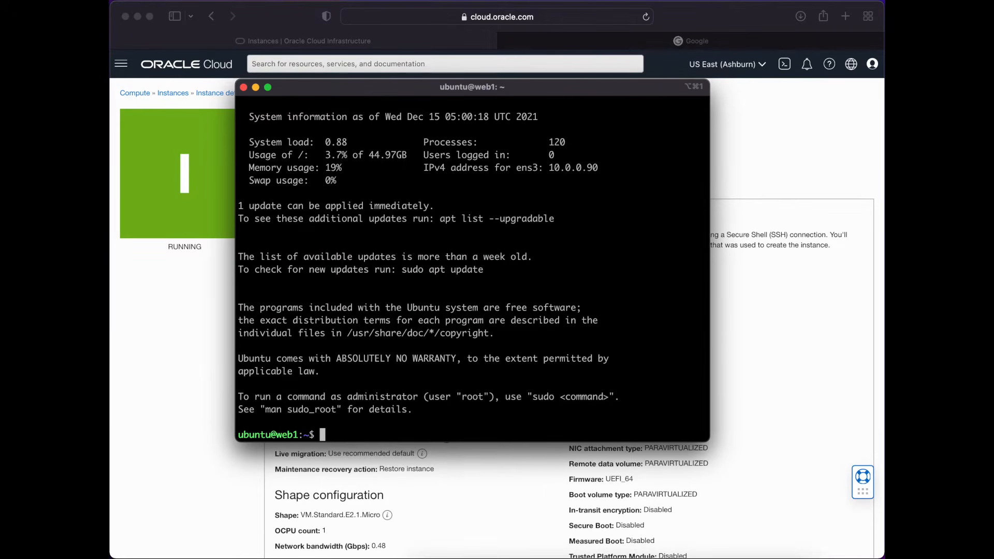
- Switch to the root user on web1 with sudo su and set a new root password with passwd
left_click_drag(441, 87, 468, 84)
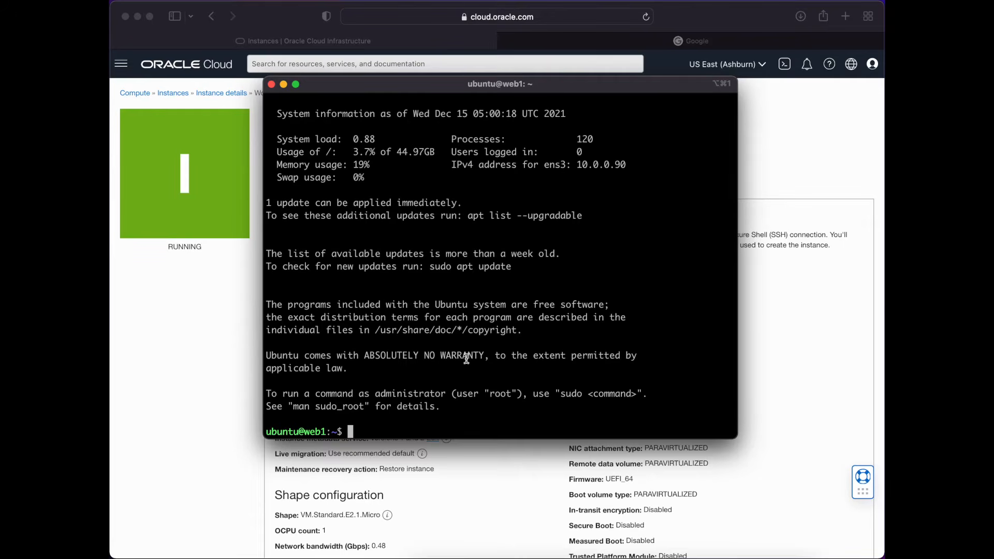
type("sudo su")
key("Return")
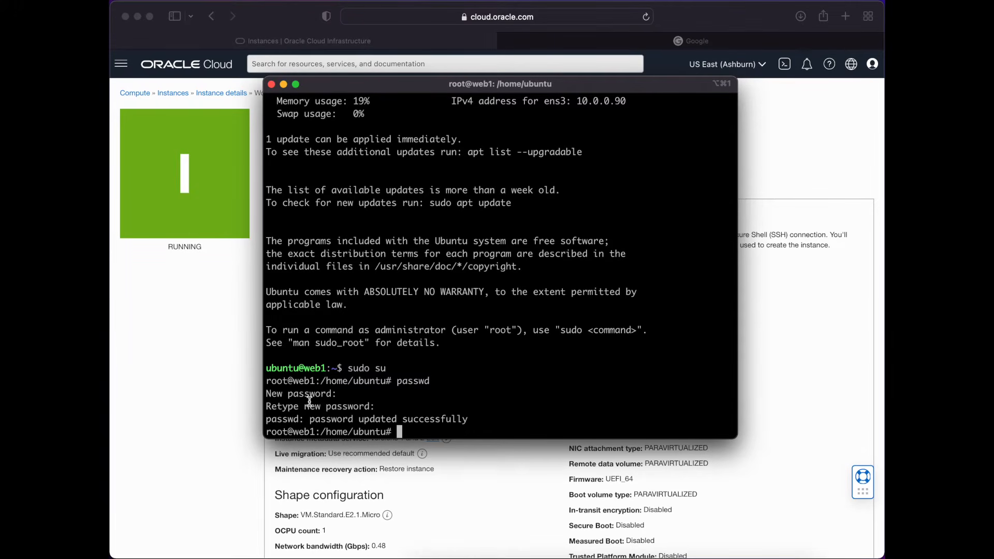
- Minimize the terminal window and open the Reserved Public IPs page under Networking in Oracle Cloud
left_click(283, 84)
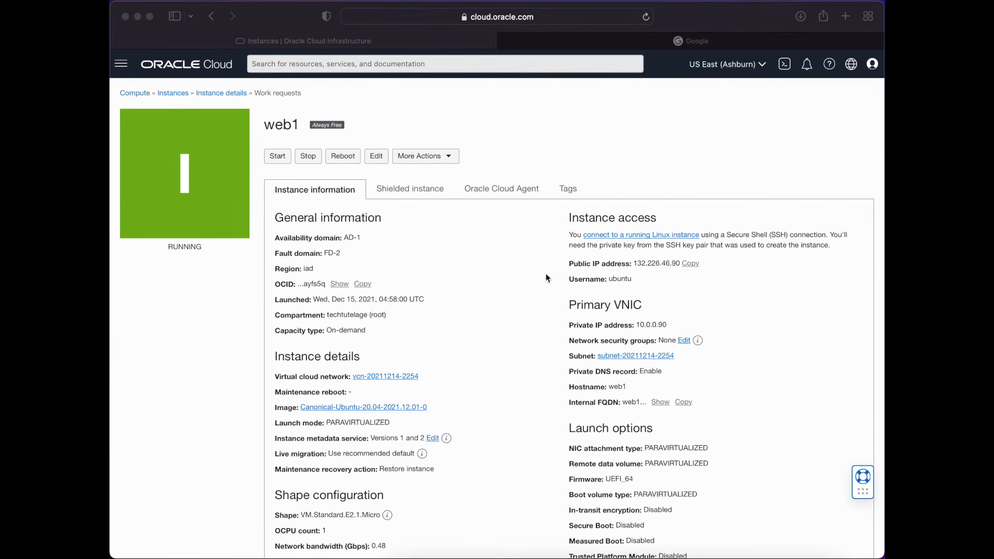
scroll(488, 334, "down", 1)
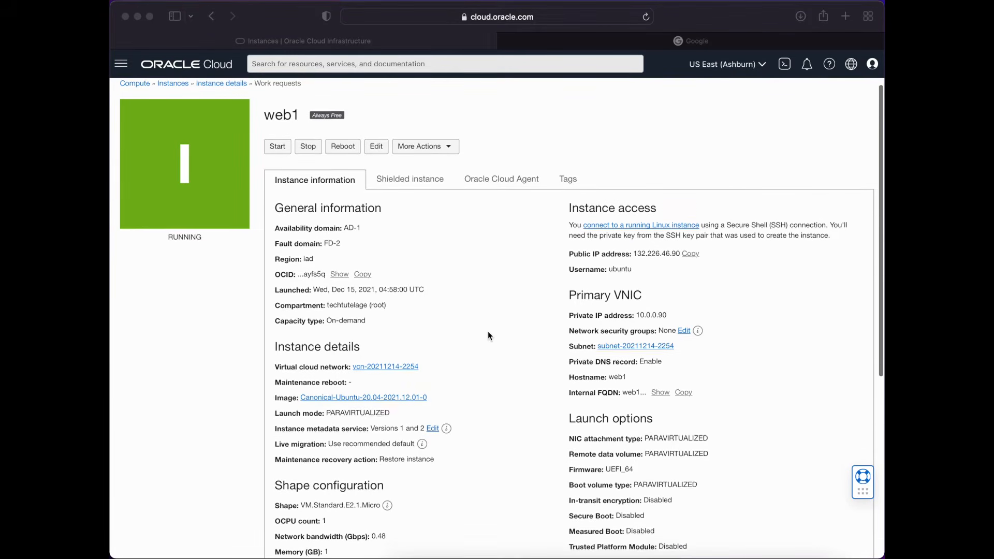
scroll(488, 332, "up", 1)
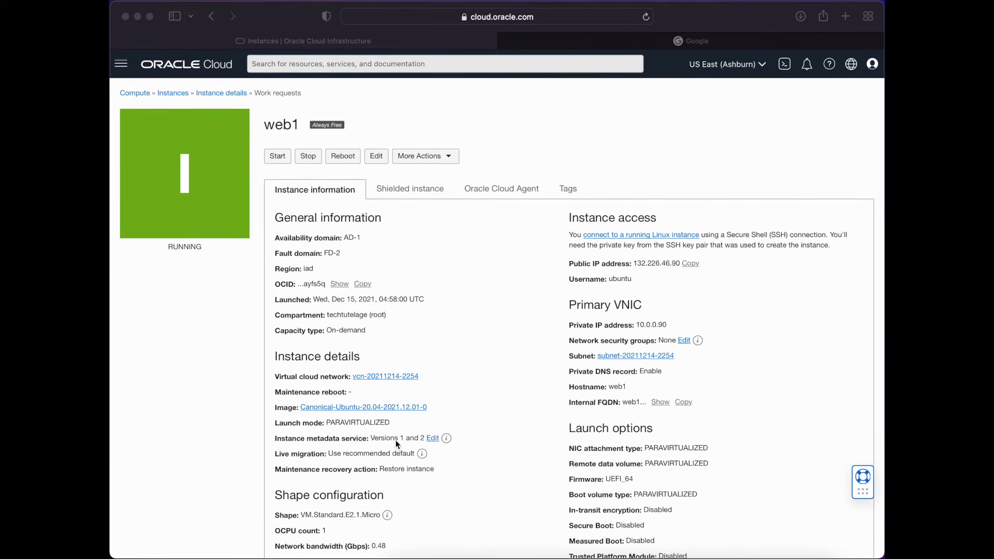
scroll(471, 440, "down", 5)
scroll(185, 386, "up", 10)
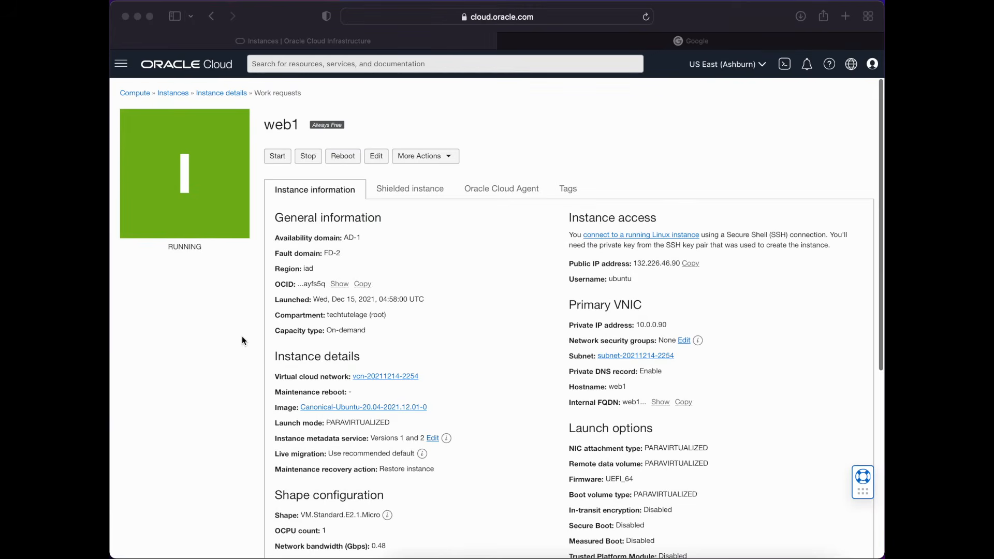
left_click(122, 69)
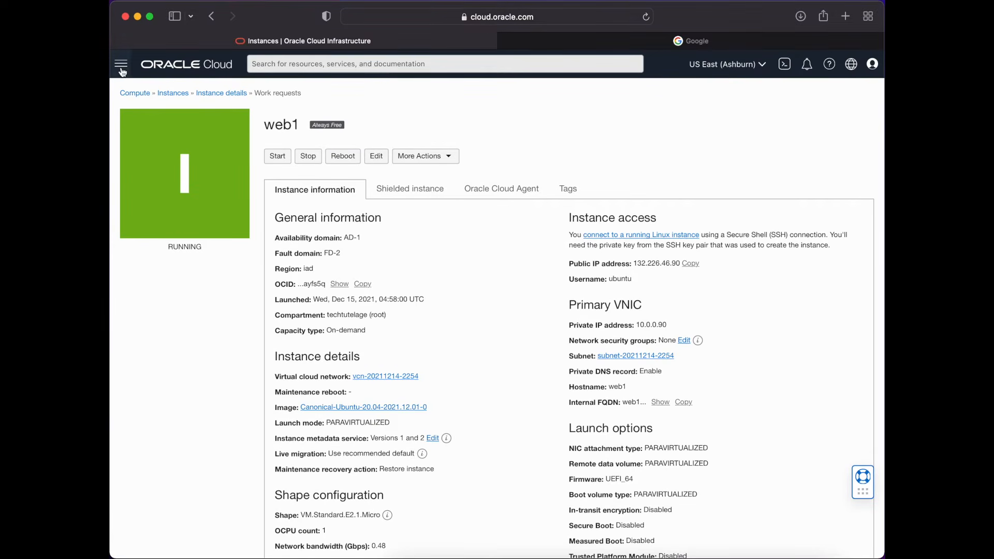
left_click(122, 71)
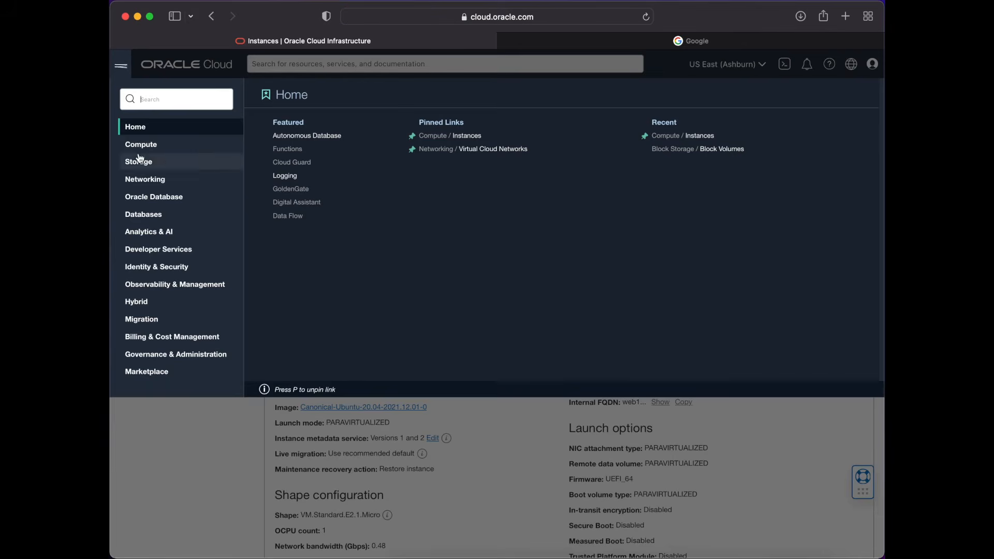
left_click(154, 187)
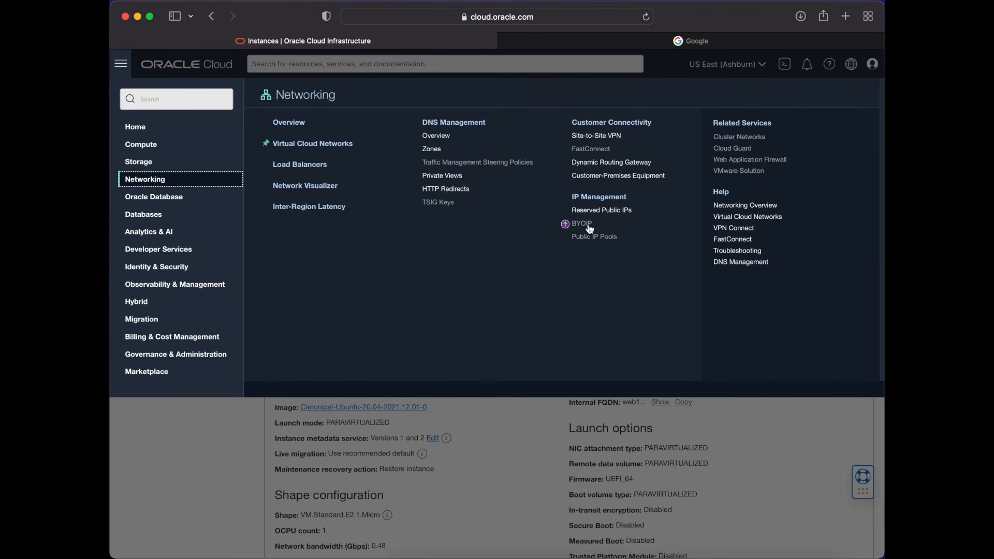
left_click(626, 211)
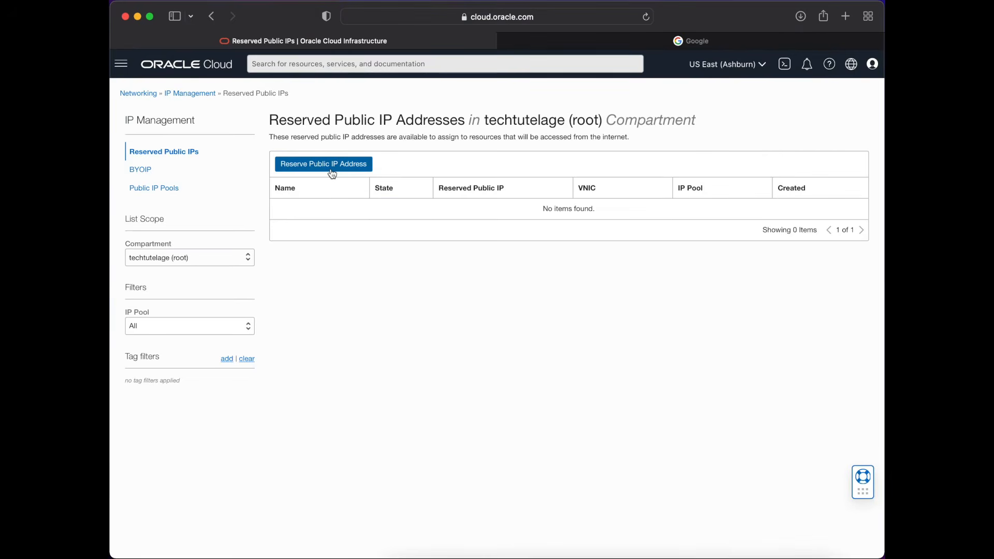
- Reserve a public IP address named web1 with Oracle as its IP address source
left_click(333, 174)
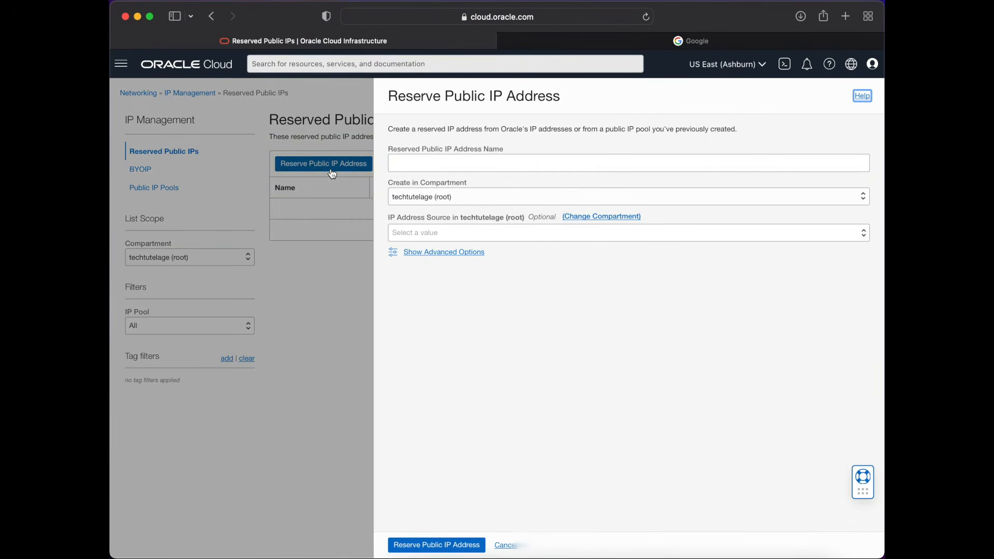
left_click(447, 165)
type("web1")
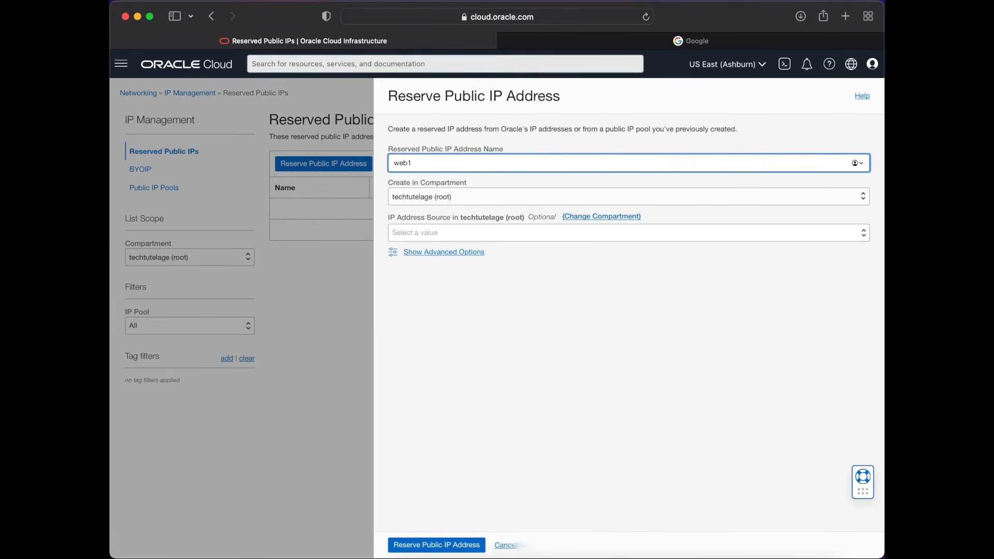
left_click(752, 231)
left_click(689, 244)
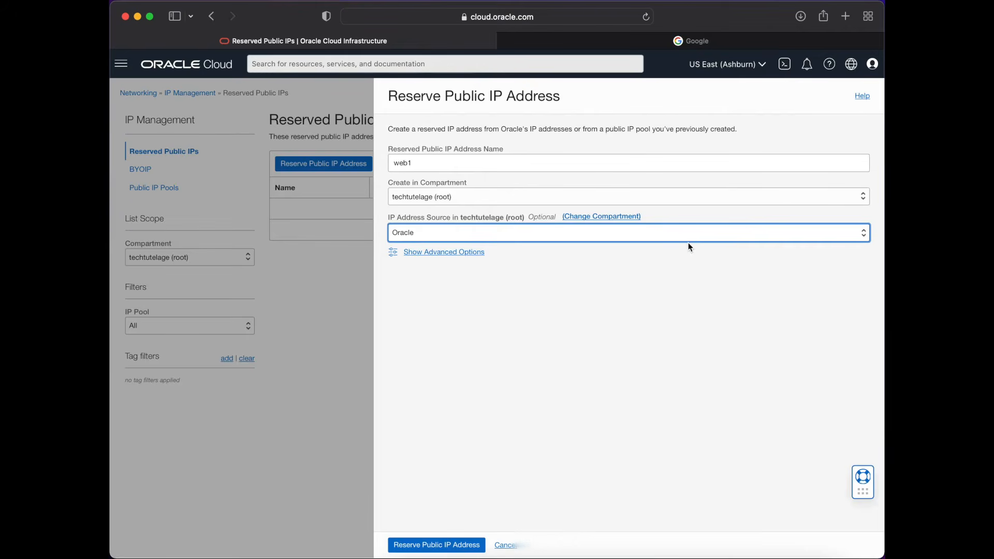
left_click(471, 544)
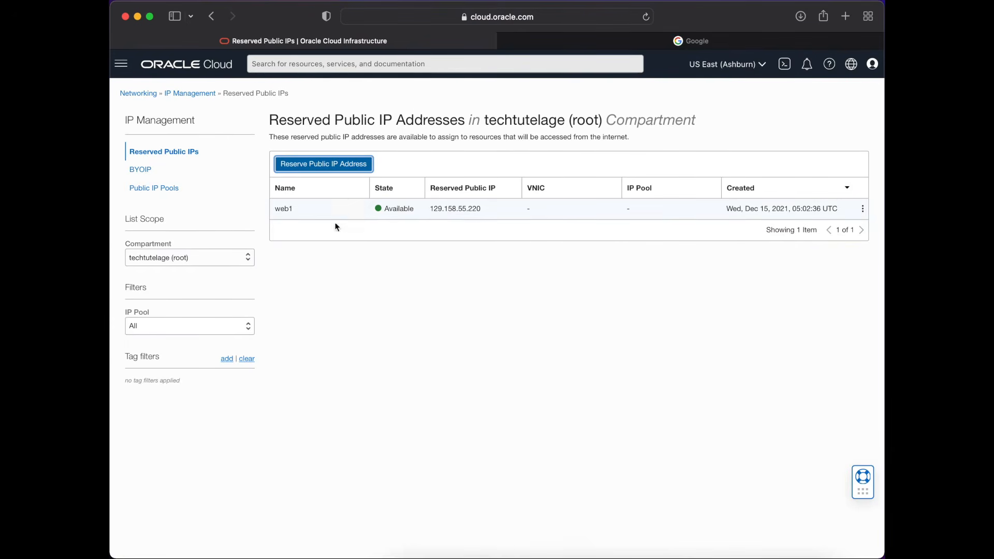
- Open the web1 compute instance's primary attached VNIC and show its IPv4 addresses
left_click(120, 64)
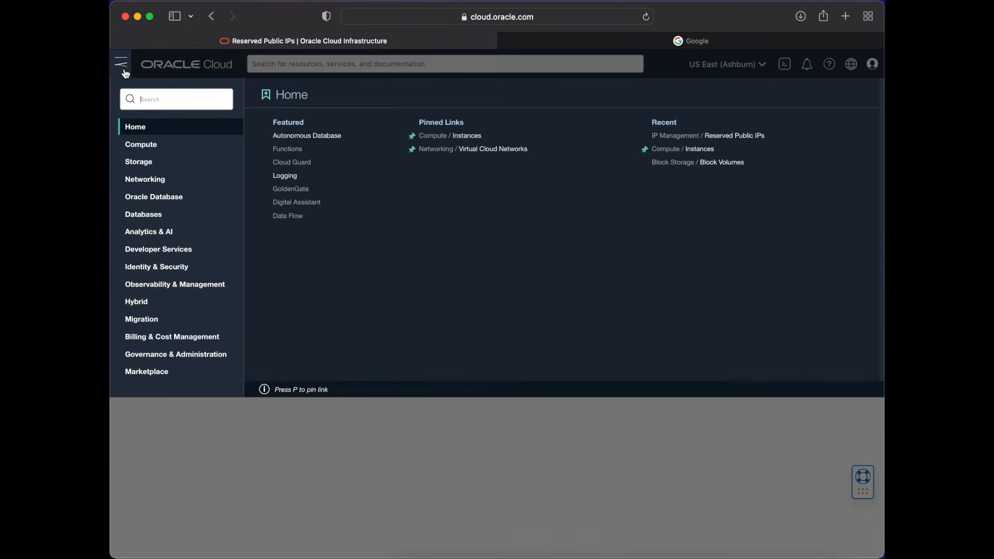
left_click(160, 148)
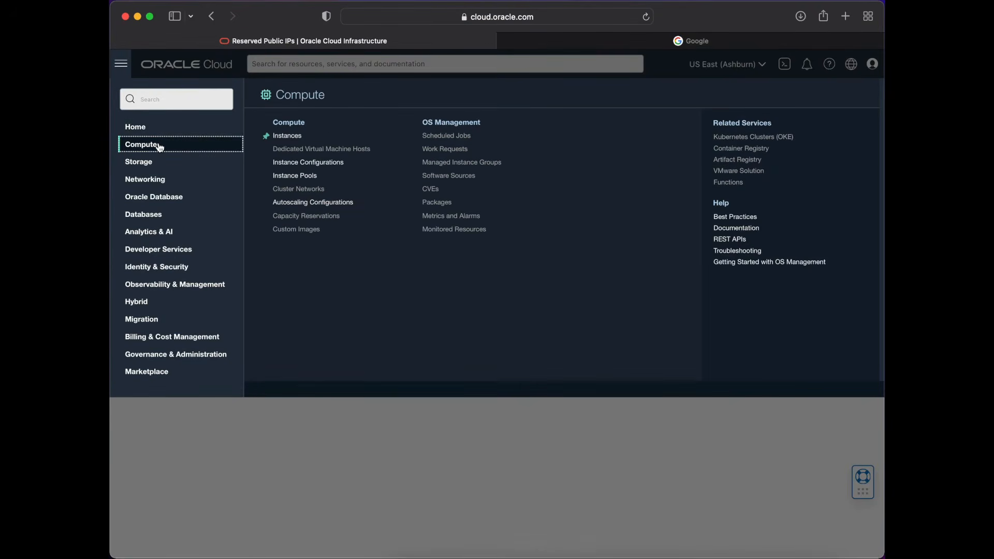
left_click(296, 136)
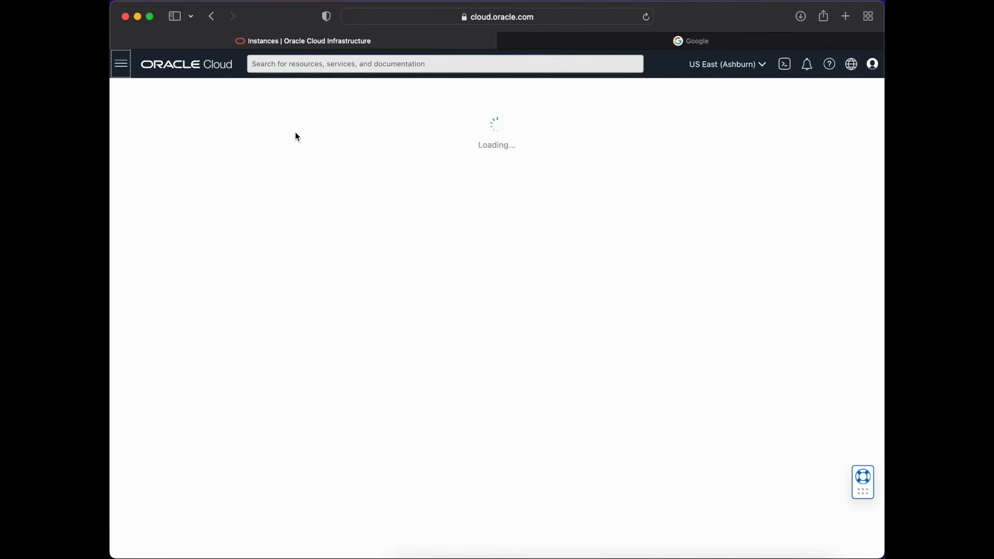
left_click(285, 215)
scroll(318, 476, "down", 10)
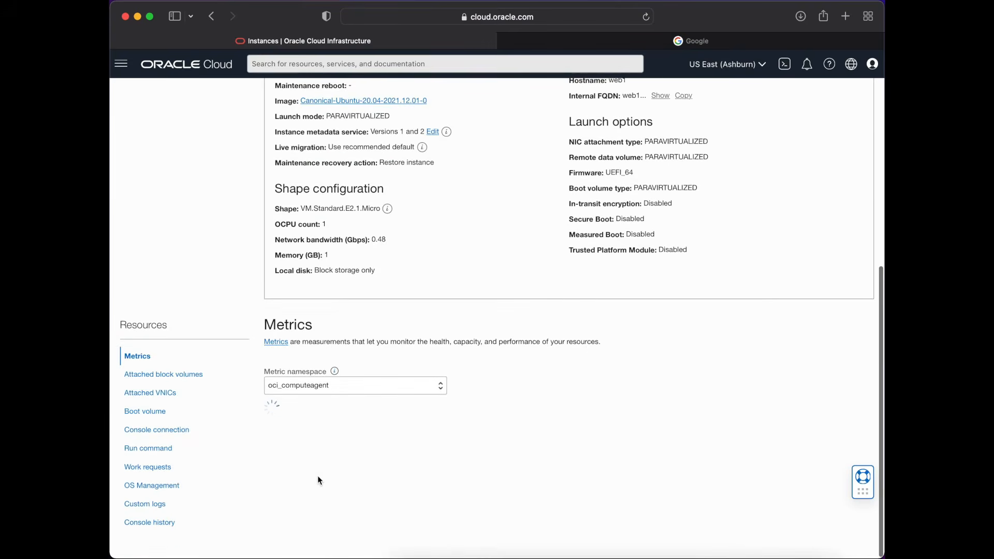
left_click(155, 399)
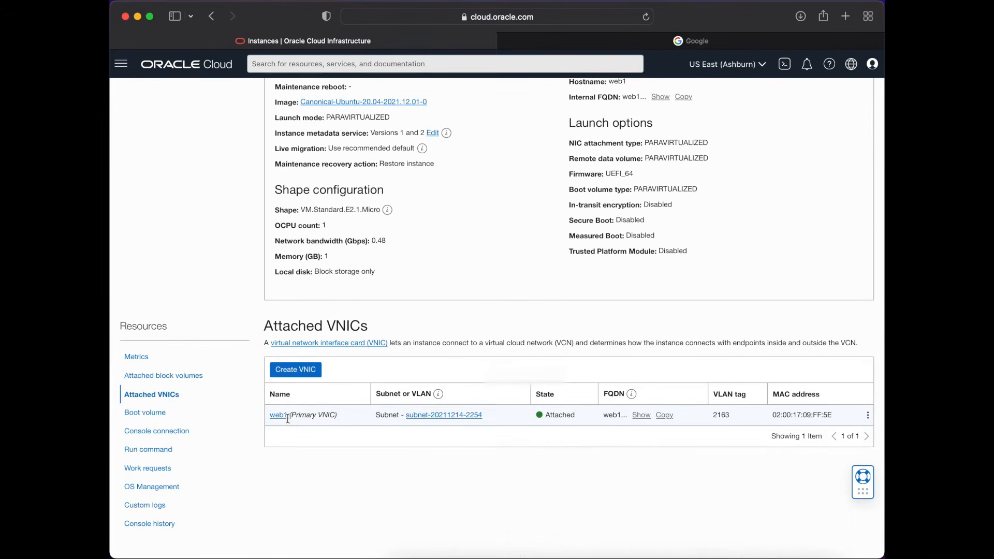
left_click(278, 416)
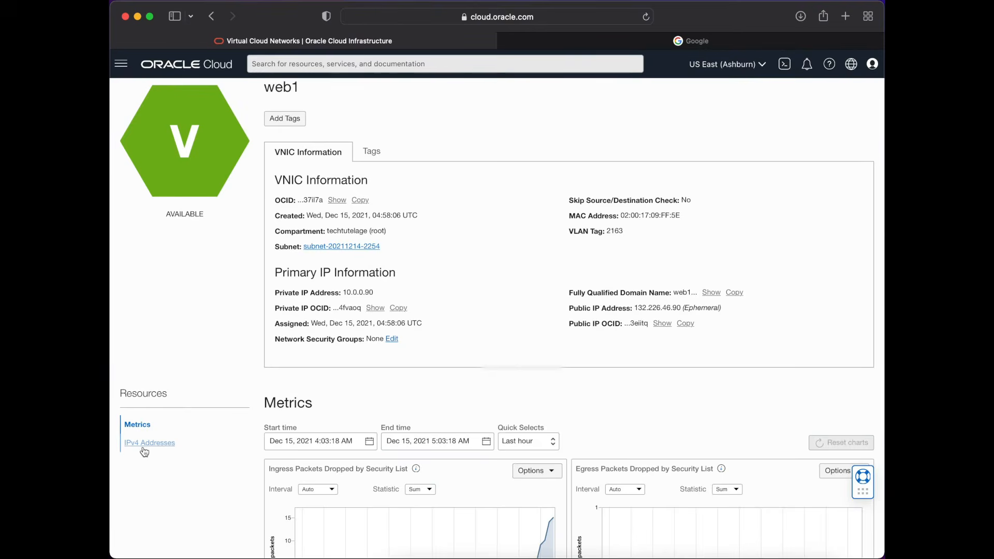
left_click(144, 445)
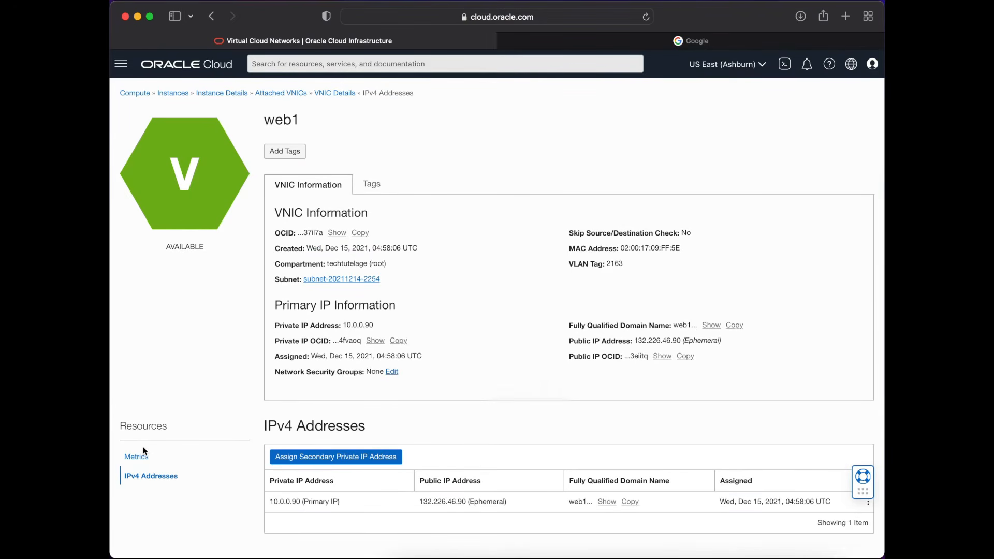
- Edit the primary private IP 10.0.0.90 and update its public IP type to No public IP
left_click(869, 506)
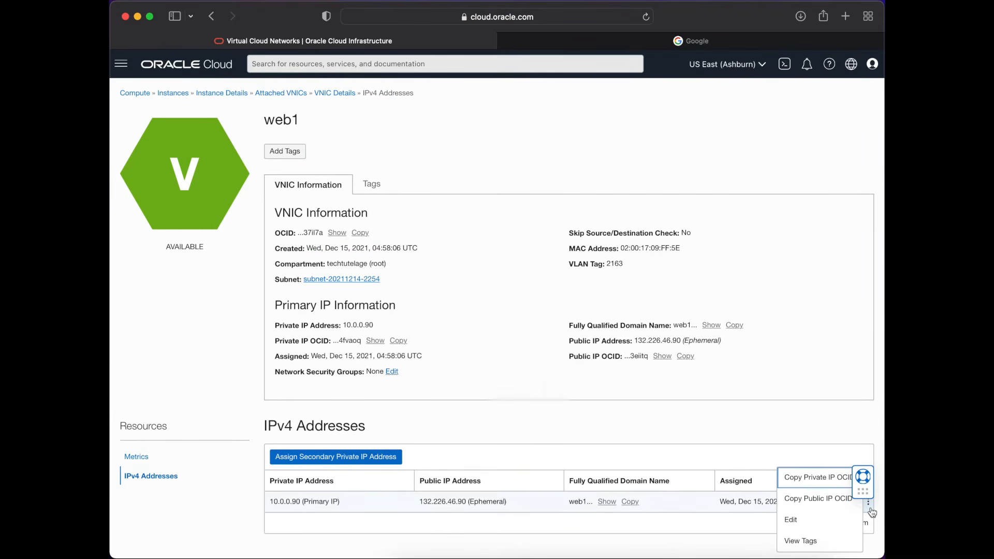
left_click(824, 519)
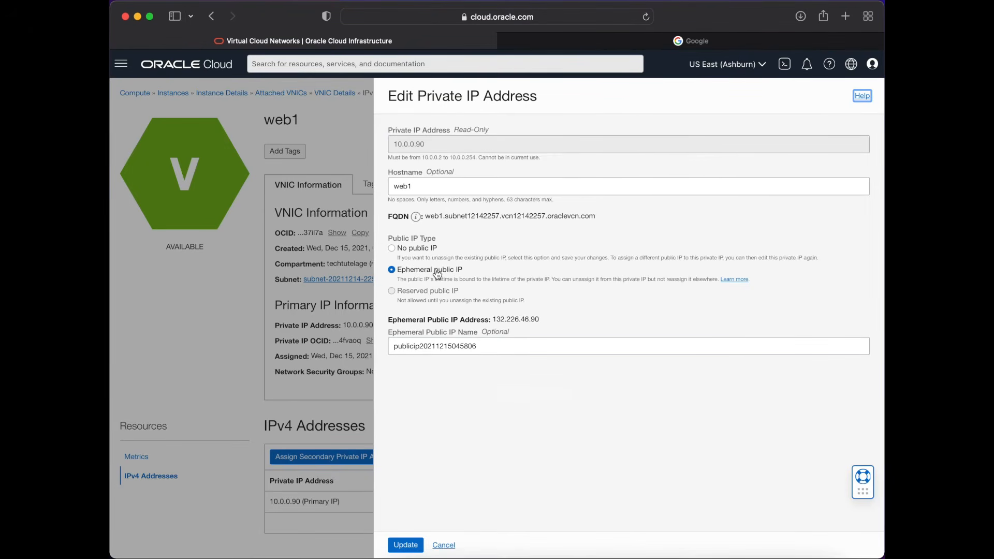
left_click(417, 251)
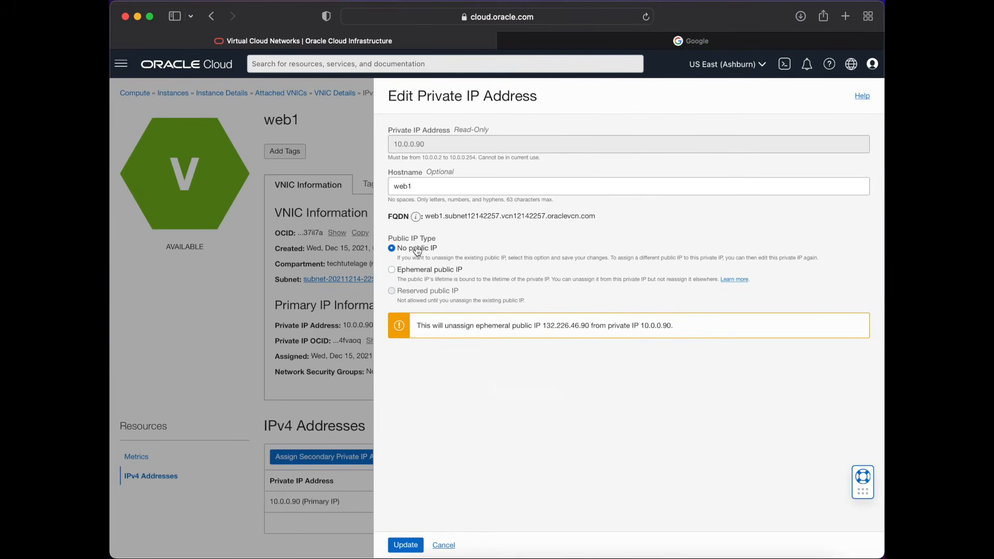
left_click(413, 545)
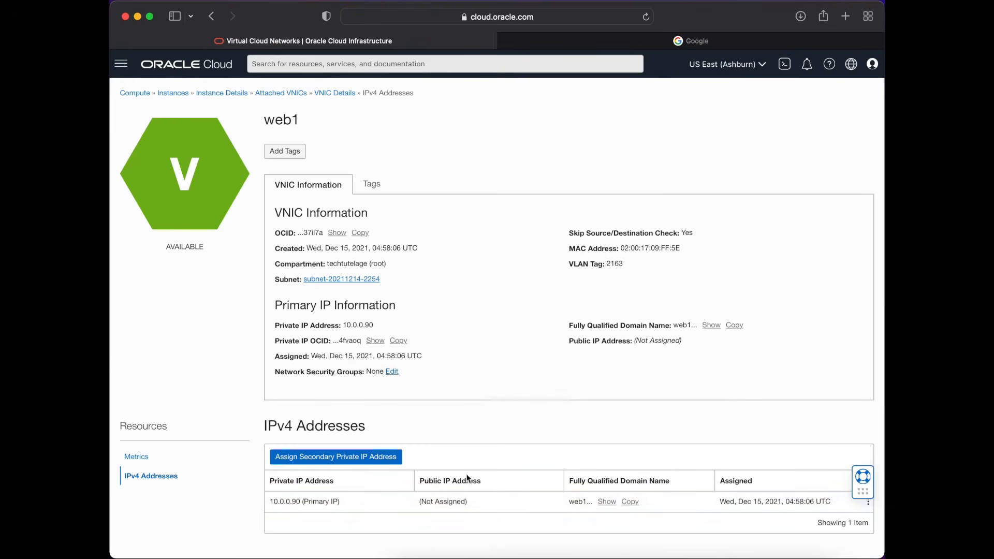
- Edit the primary private IP again and assign the existing reserved public IP 129.158.55.220 - web1 to it
left_click(869, 510)
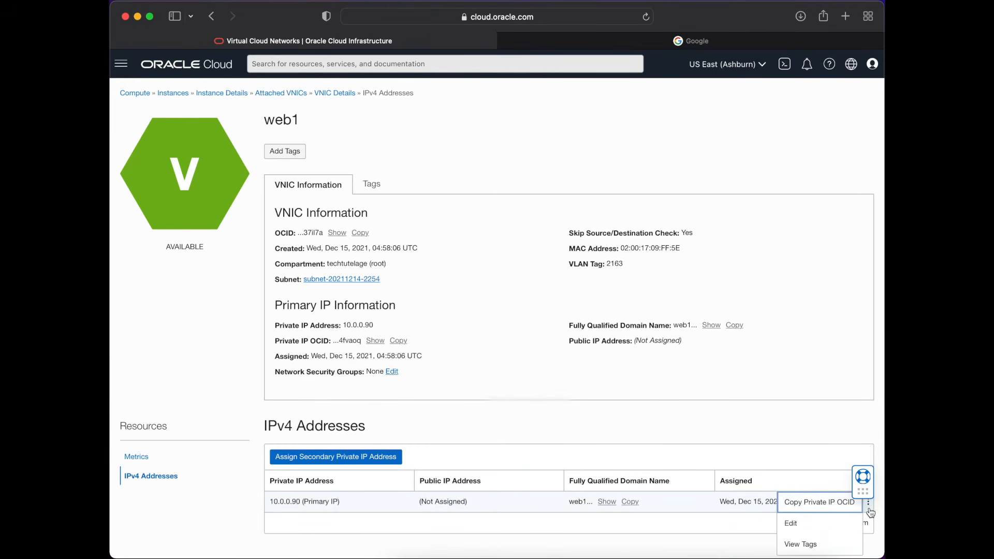
left_click(818, 524)
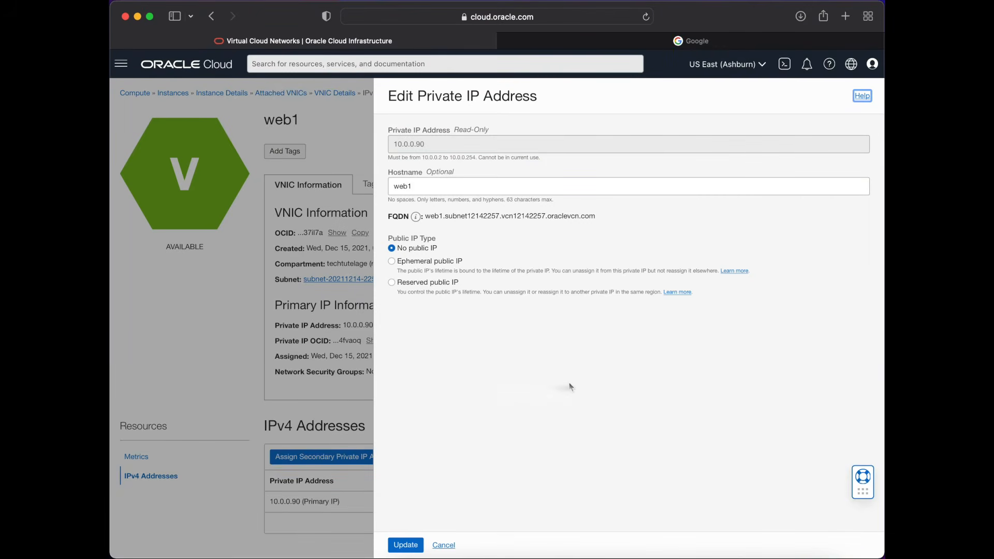
left_click(416, 286)
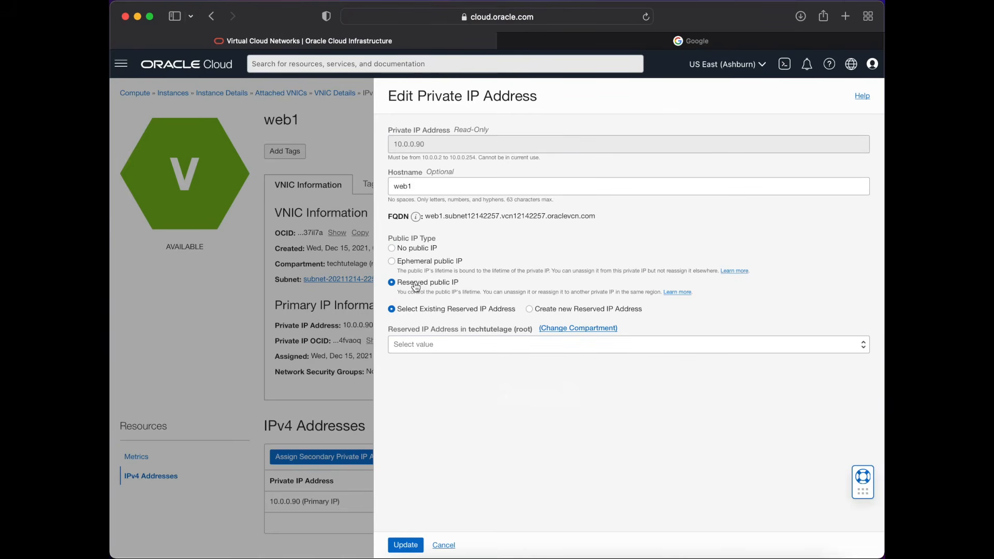
left_click(462, 344)
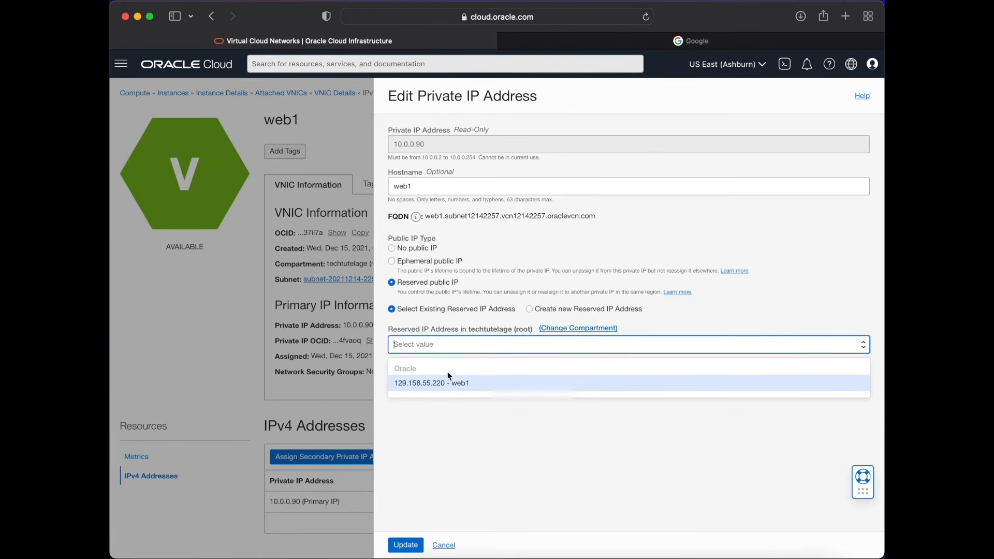
left_click(434, 383)
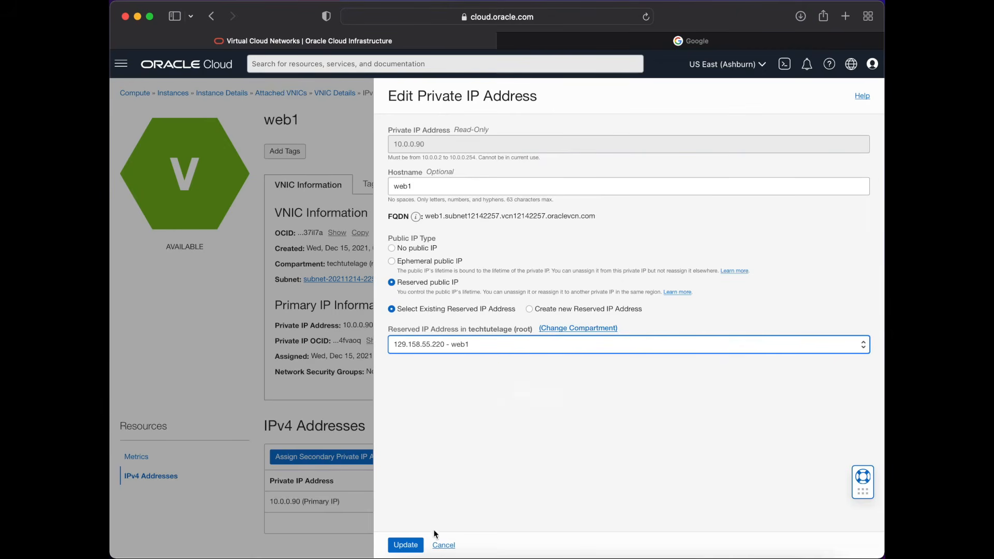
left_click(407, 545)
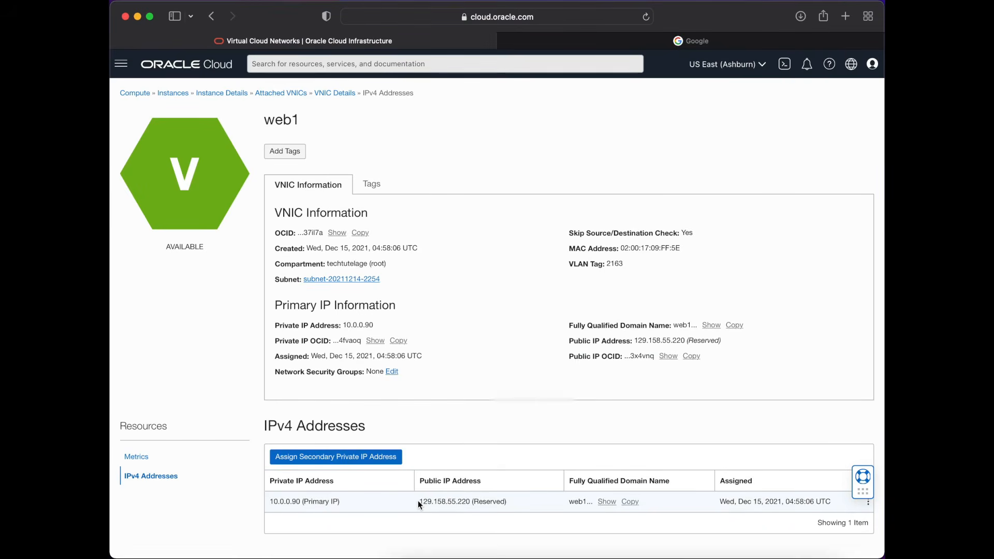
- Copy the reserved public IP address 129.158.55.220 and close the old SSH session window in iTerm
left_click_drag(418, 502, 470, 506)
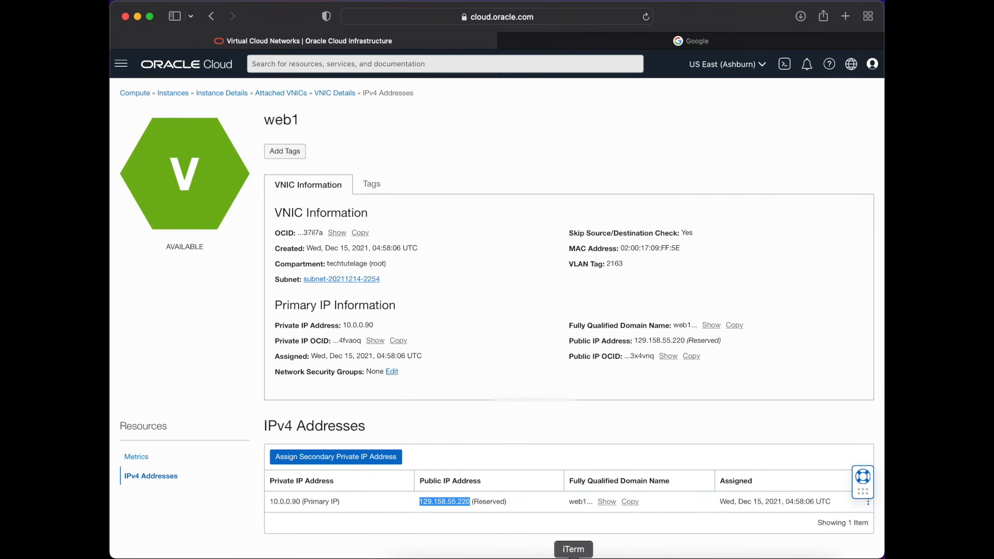
left_click(591, 558)
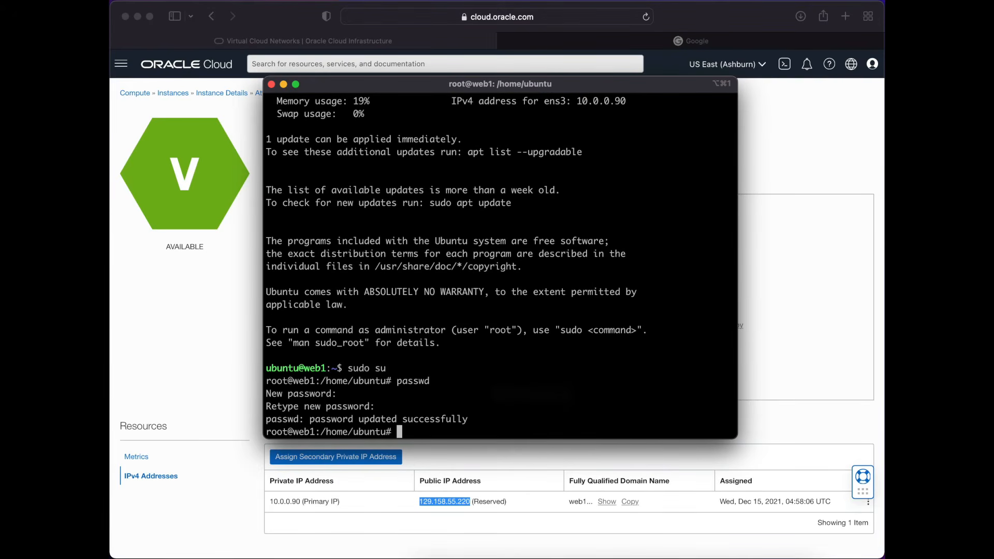
triple_click(463, 354)
left_click(462, 355)
left_click(271, 85)
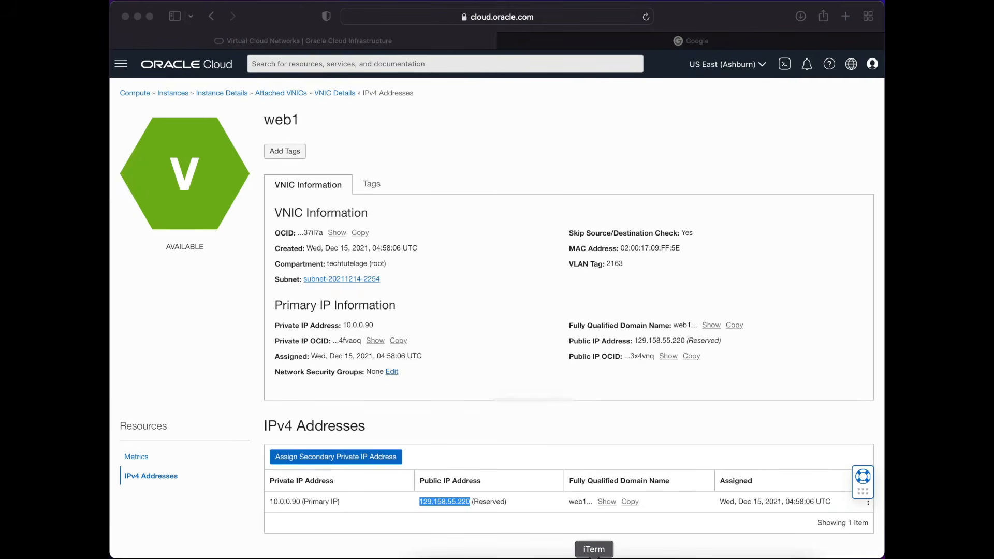
- Open a new iTerm session, change to the Downloads folder and list its files in long format
left_click(594, 558)
key("Up")
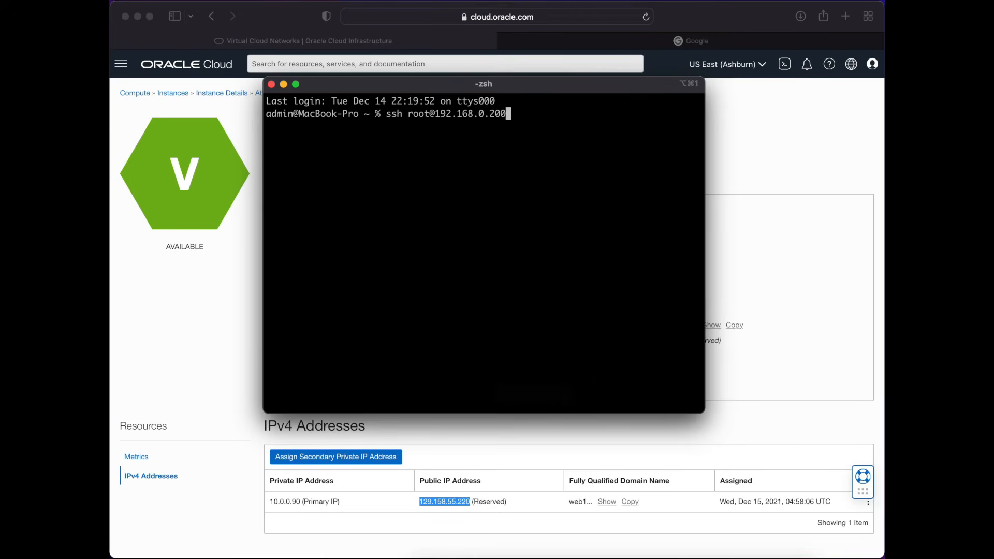
key("Down")
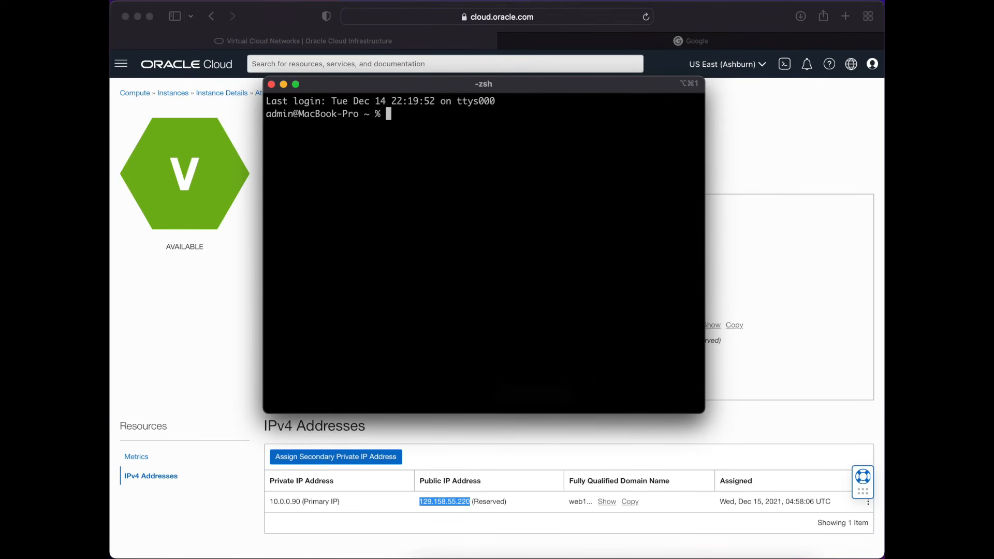
type("cd Do")
key("Tab")
key("Return")
type("ls -l")
key("Return")
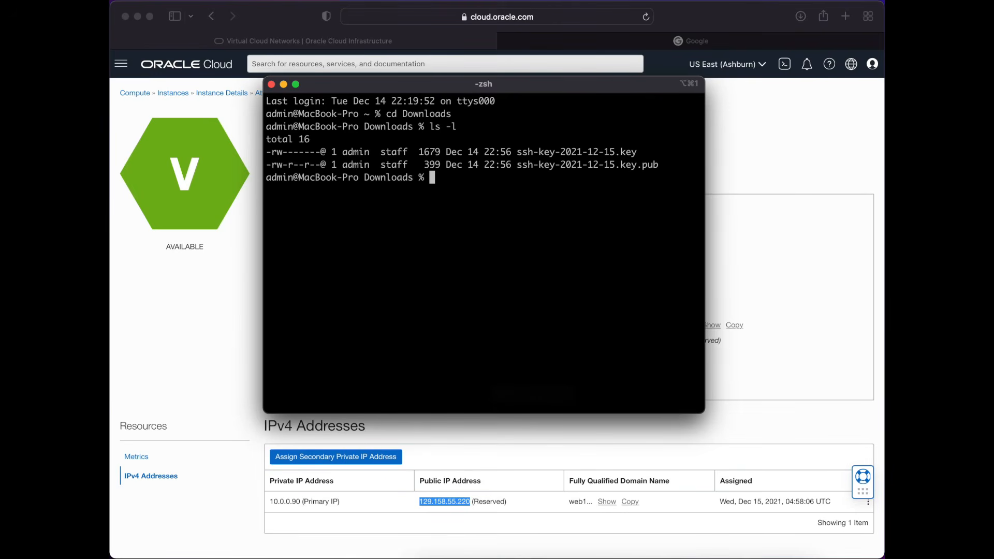
- Connect over SSH as ubuntu to the copied reserved public IP 129.158.55.220 using ssh-key-2021-12-15.key, and accept the host key
type("ssh -i")
type("ss")
key("Tab")
type("ubuntu@")
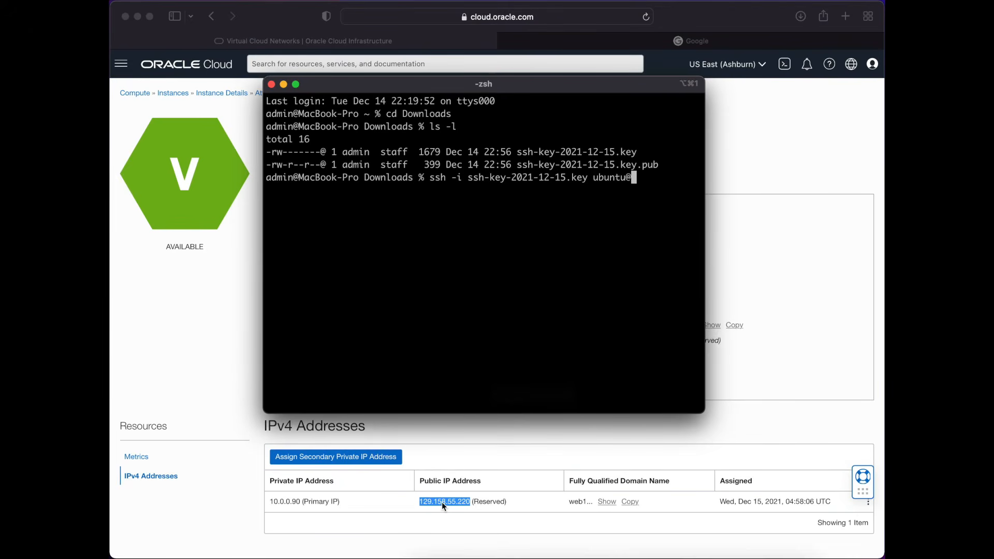
left_click(442, 502)
right_click(442, 502)
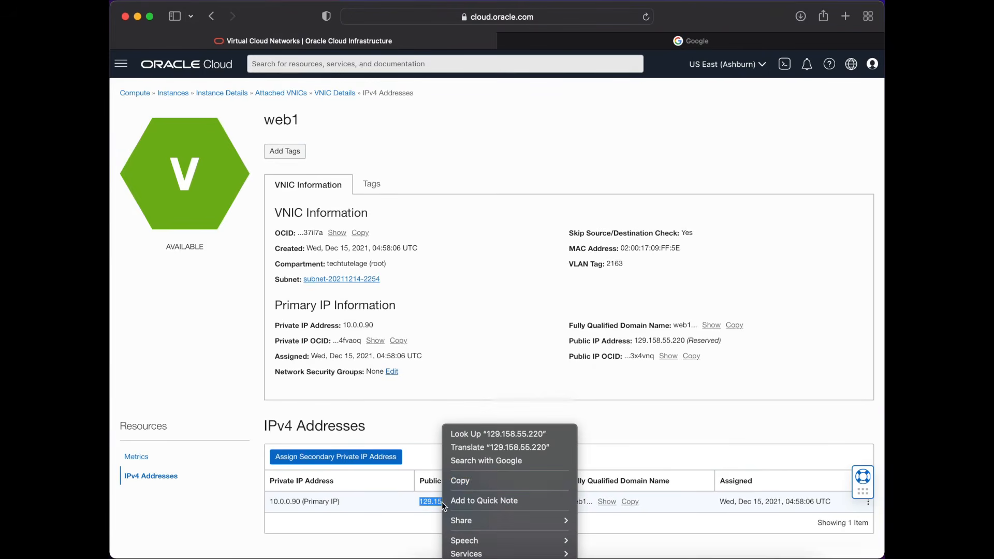
left_click(467, 482)
left_click(594, 558)
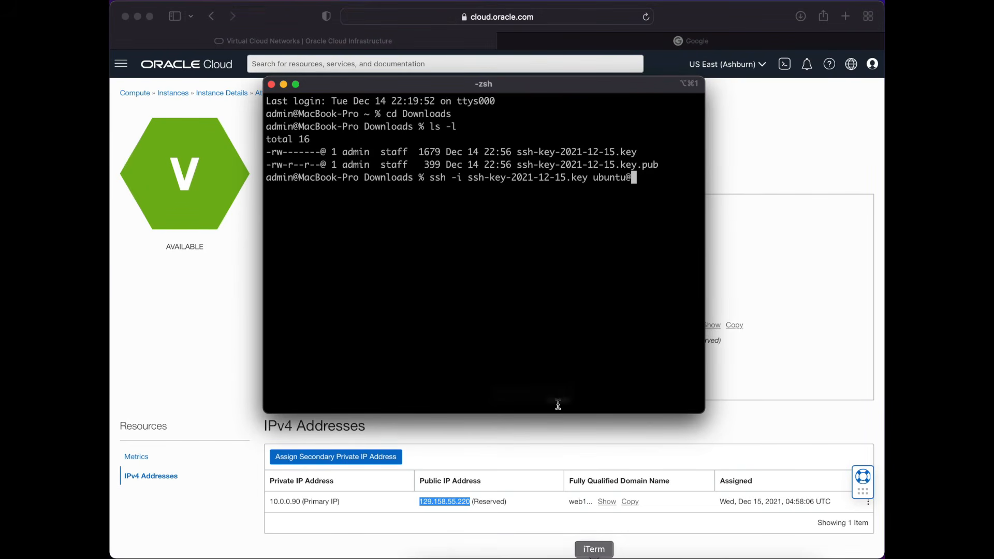
key("super+v")
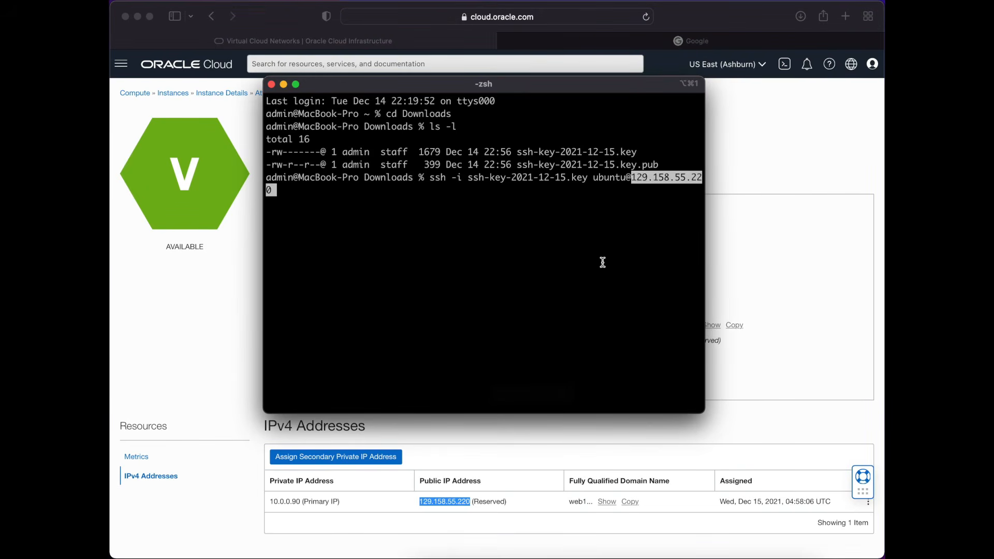
key("Return")
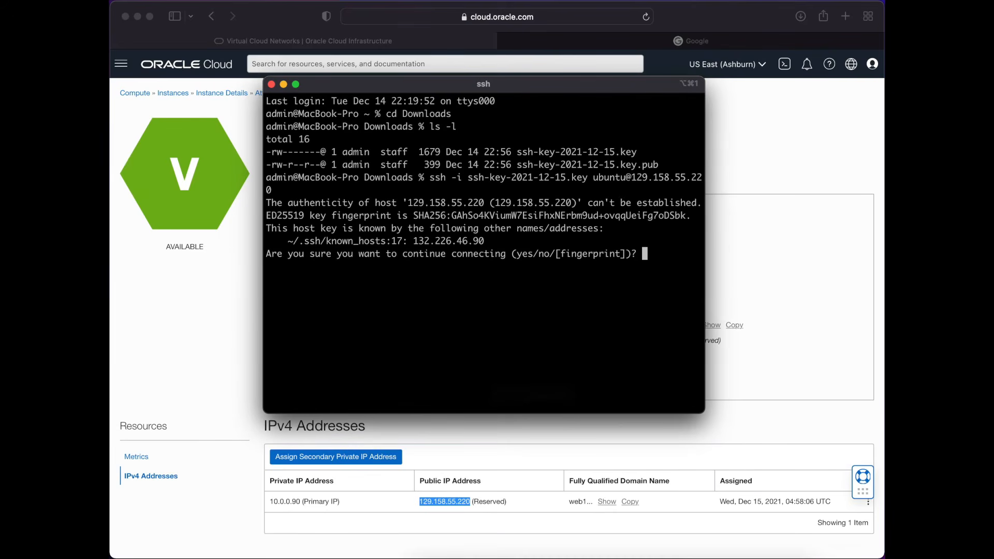
type("yes")
key("Return")
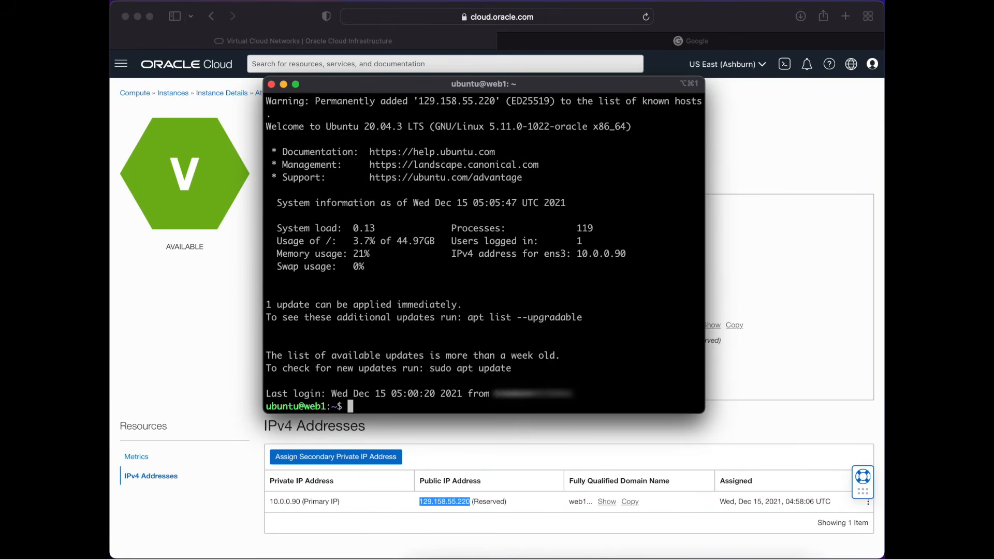